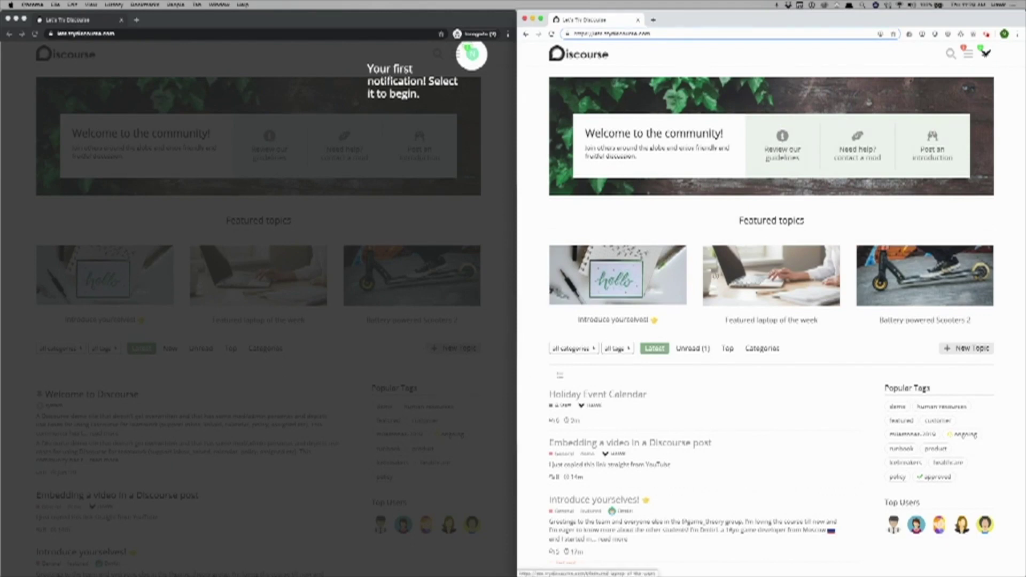
In the staff browser window, open the community's setup wizard at the site's /wizard address
click(659, 33)
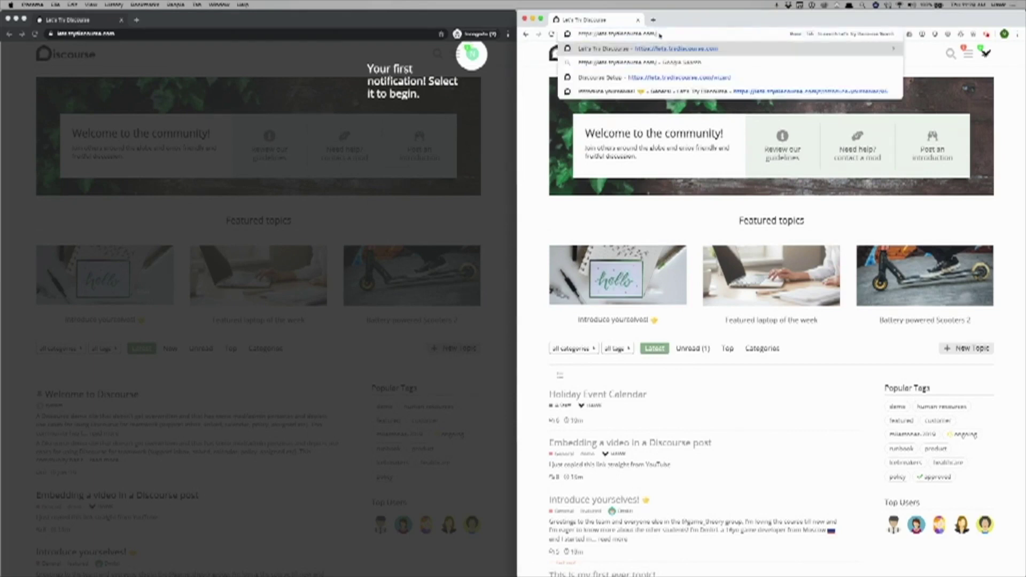
text(admin)
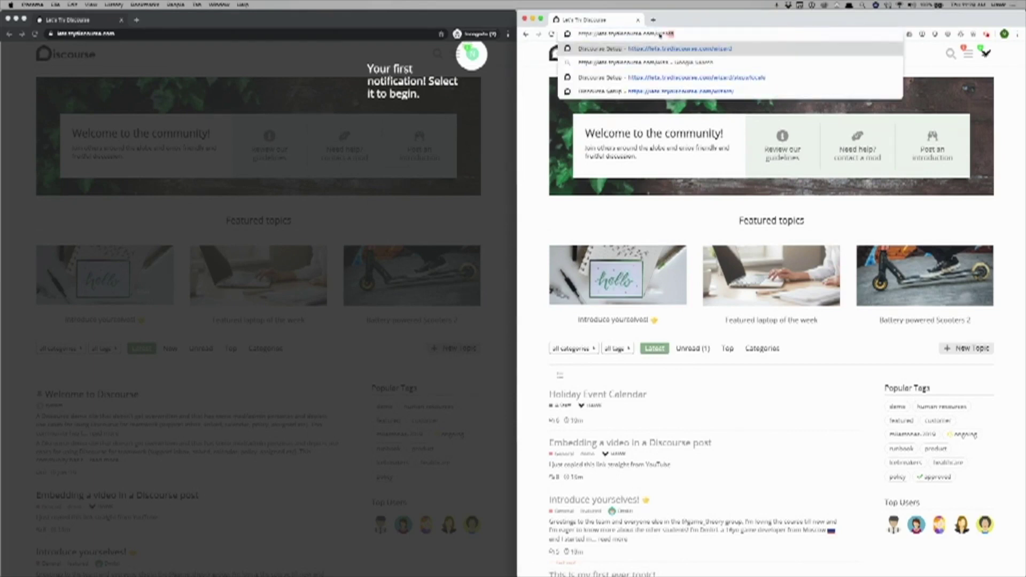
key(Return)
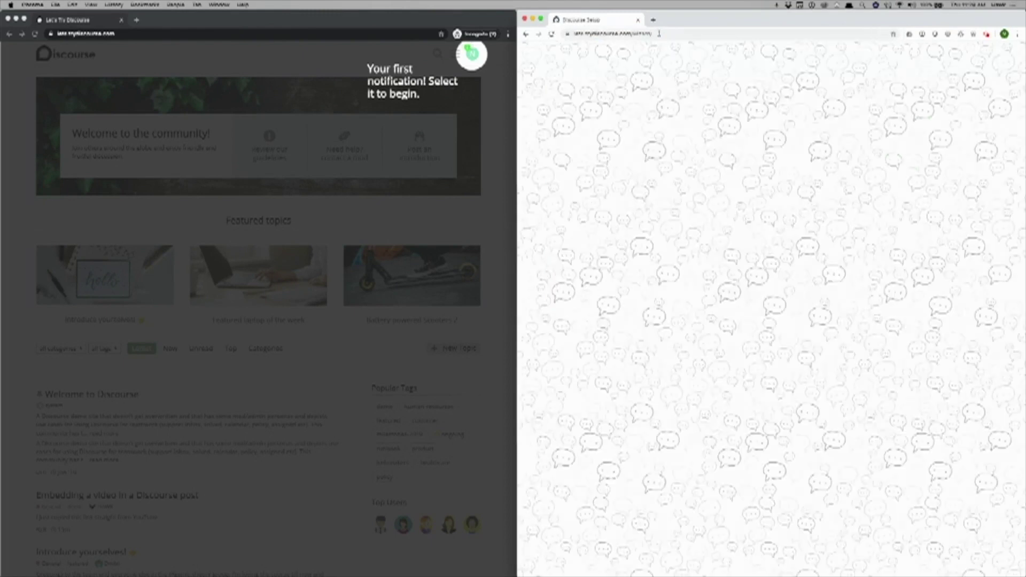
Review the setup wizard's Name, Introduction, Access, Contact and Theme pages without changes, and finish the wizard from the Theme page
click(888, 300)
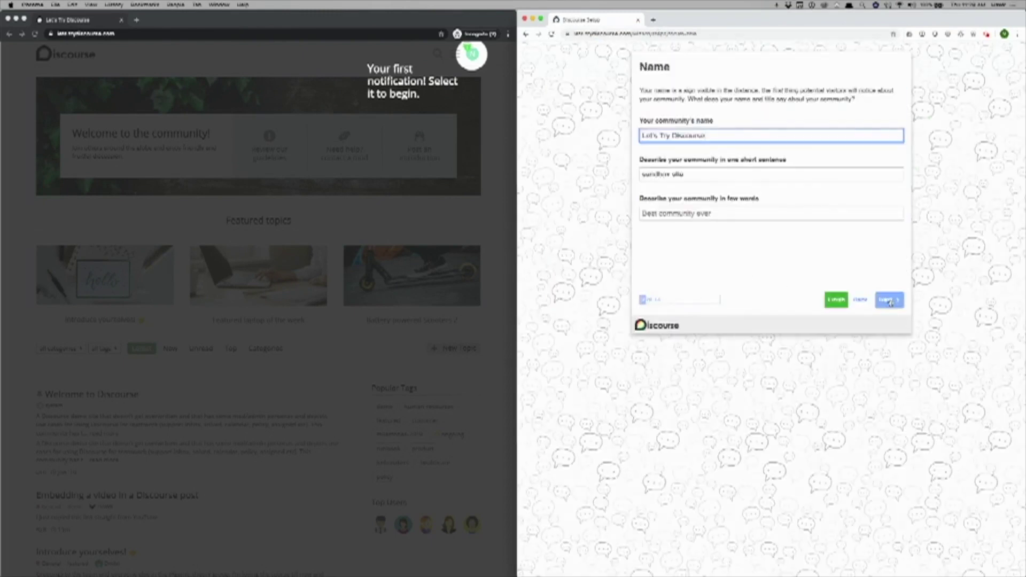
click(889, 301)
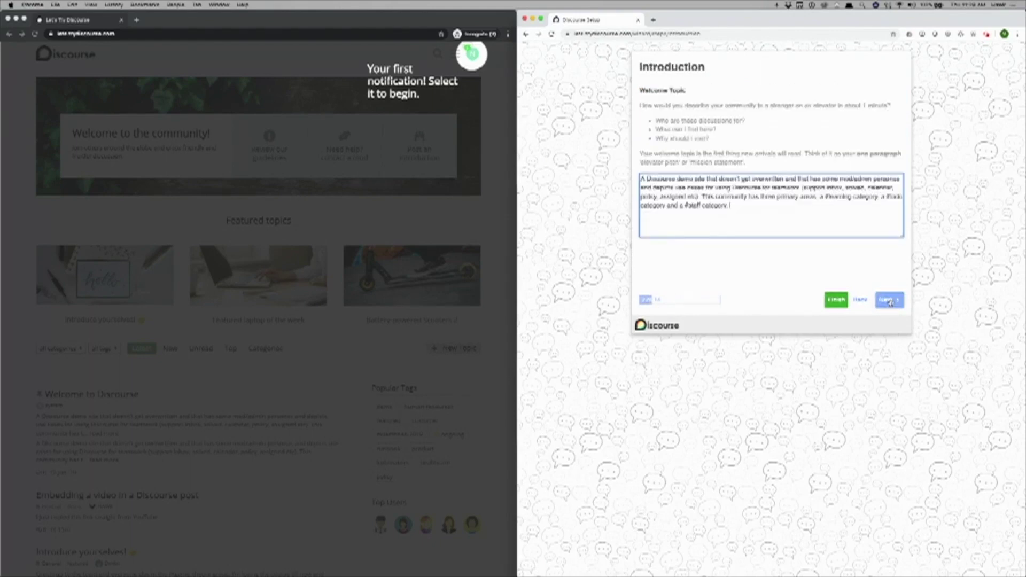
click(890, 300)
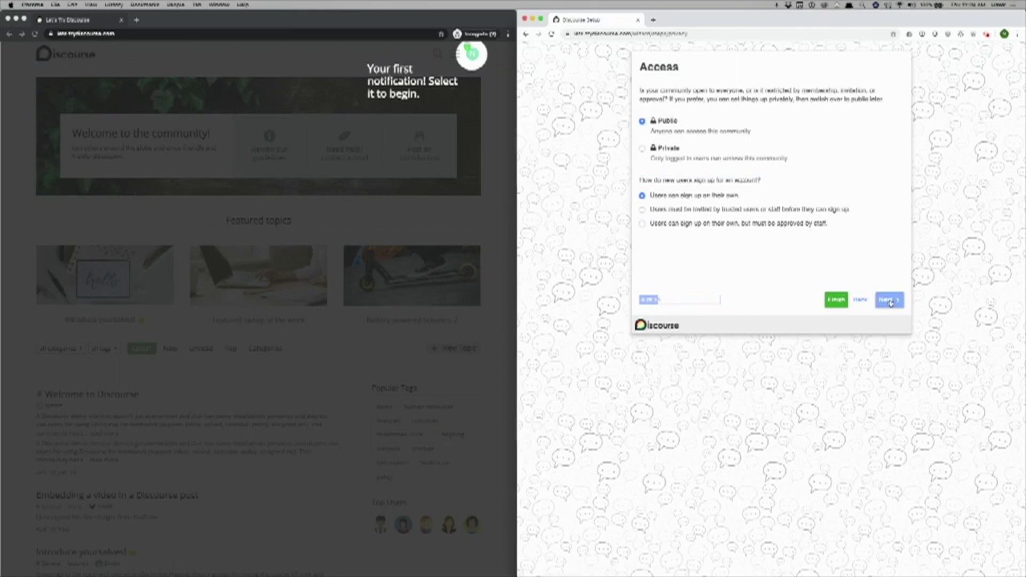
click(890, 301)
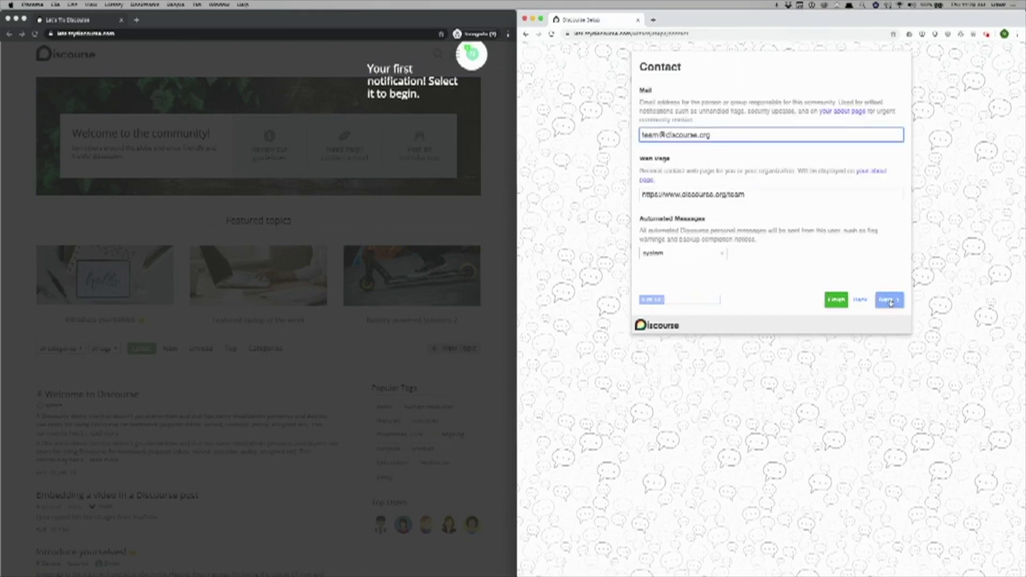
click(889, 301)
click(890, 300)
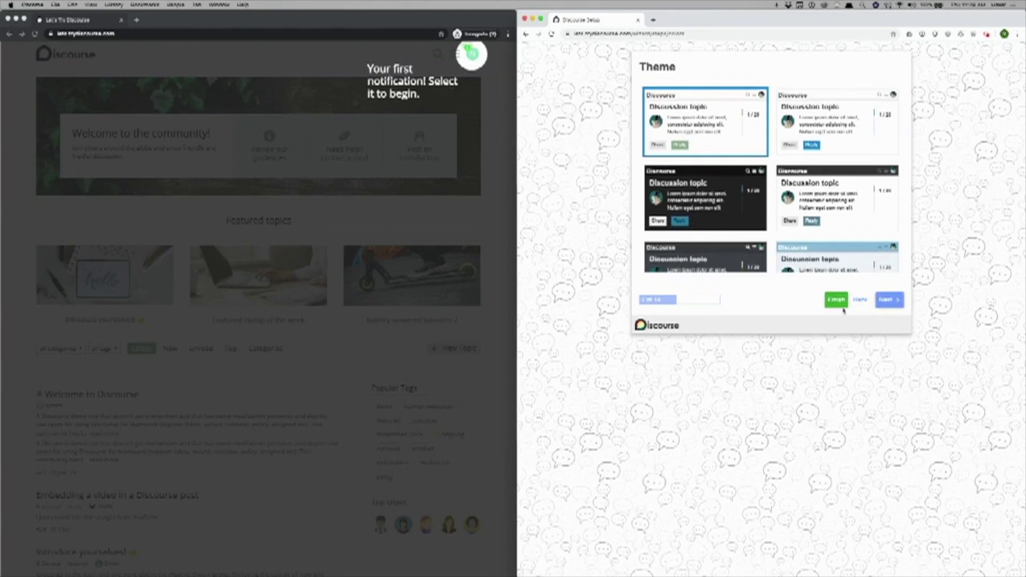
click(836, 301)
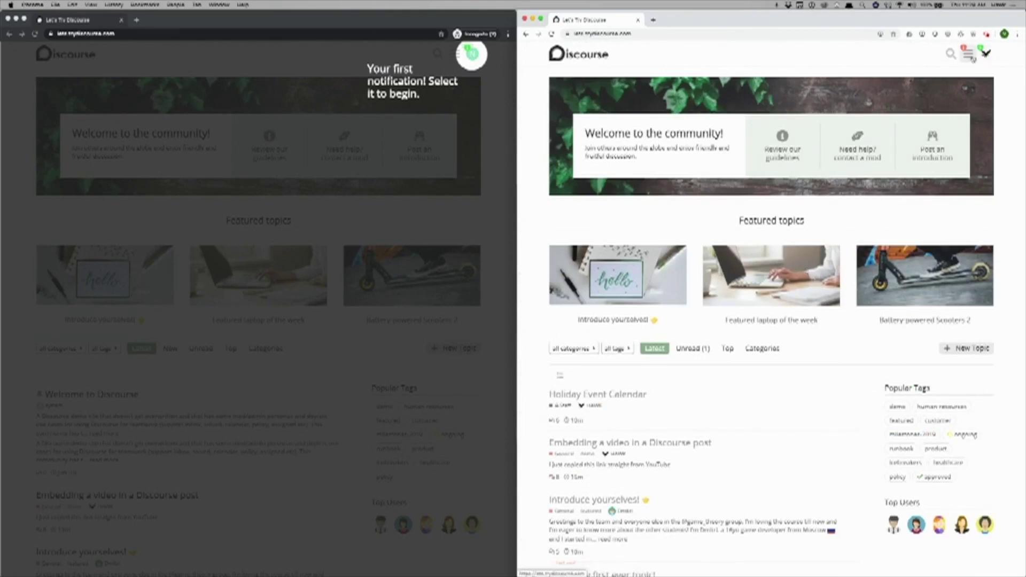
Open the community's admin site settings and look over the Required category
click(967, 54)
click(949, 86)
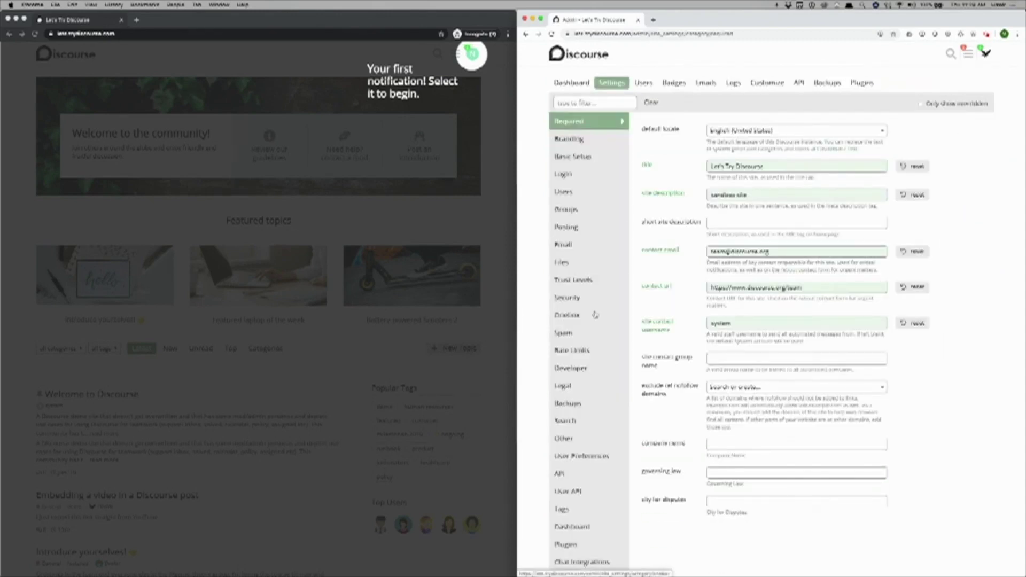
scroll(595, 313, down, 1)
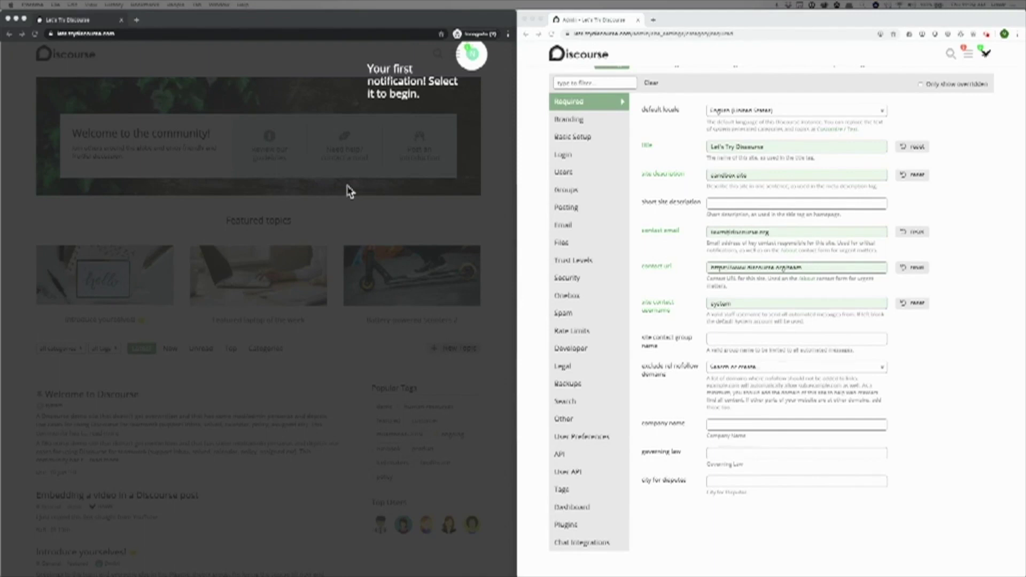
In the new member's window, open discobot's "Greetings!" notification message and bookmark its first post
click(474, 56)
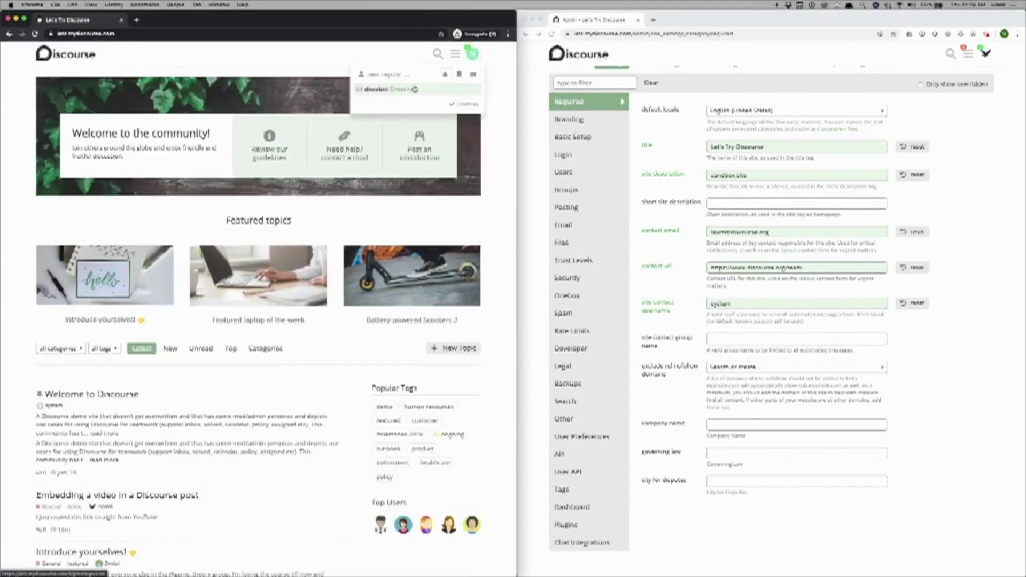
click(411, 90)
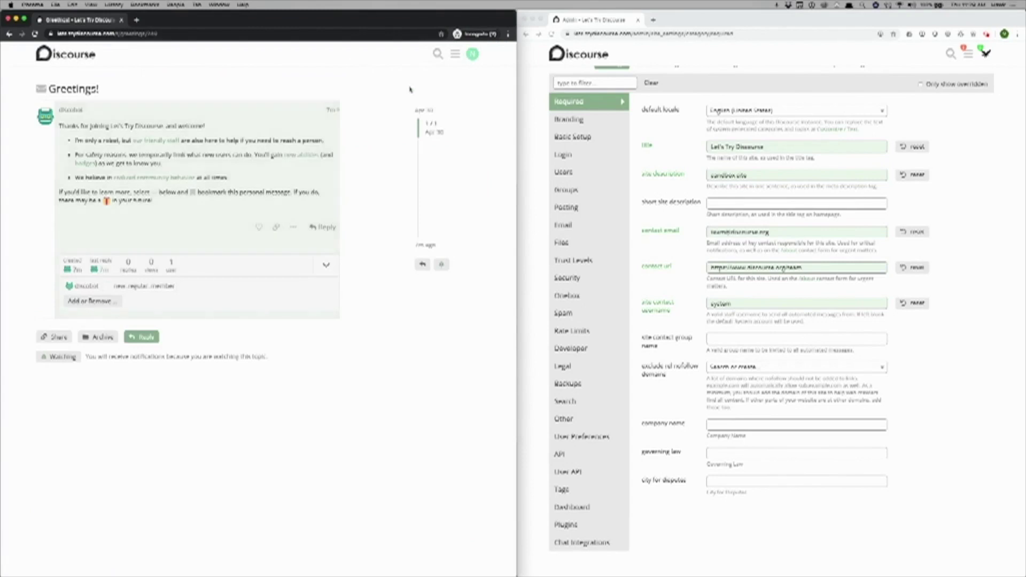
click(293, 226)
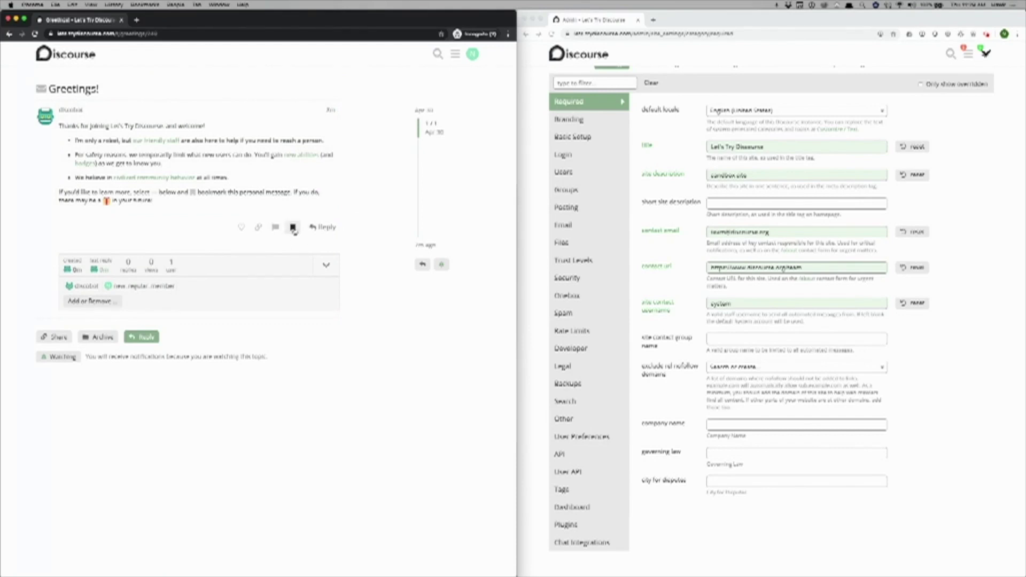
click(293, 229)
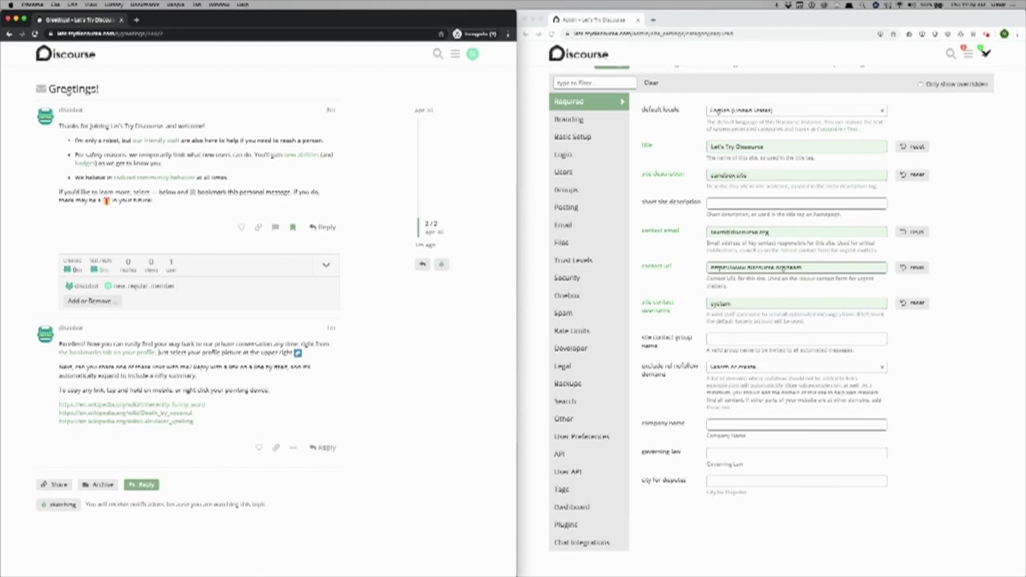
Return to the community home page, open the featured topic "Introduce yourselves!" and read through its replies
click(49, 53)
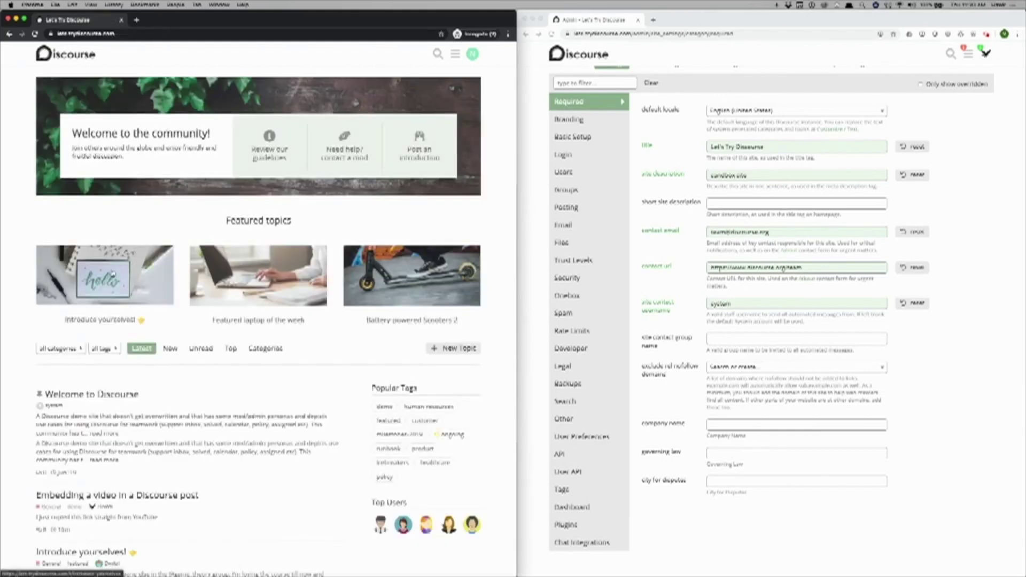
click(112, 274)
scroll(169, 357, down, 2)
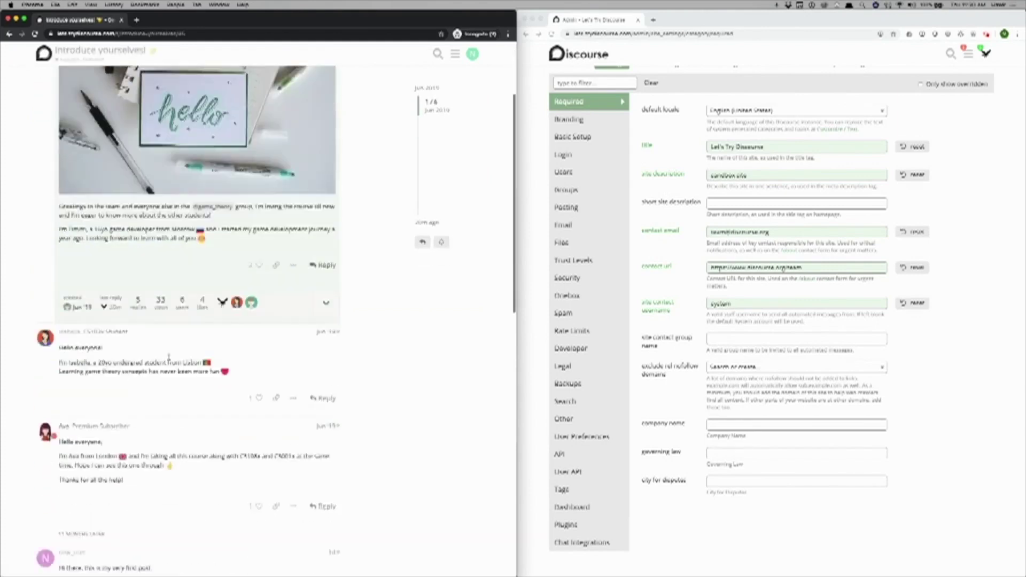
scroll(169, 357, down, 10)
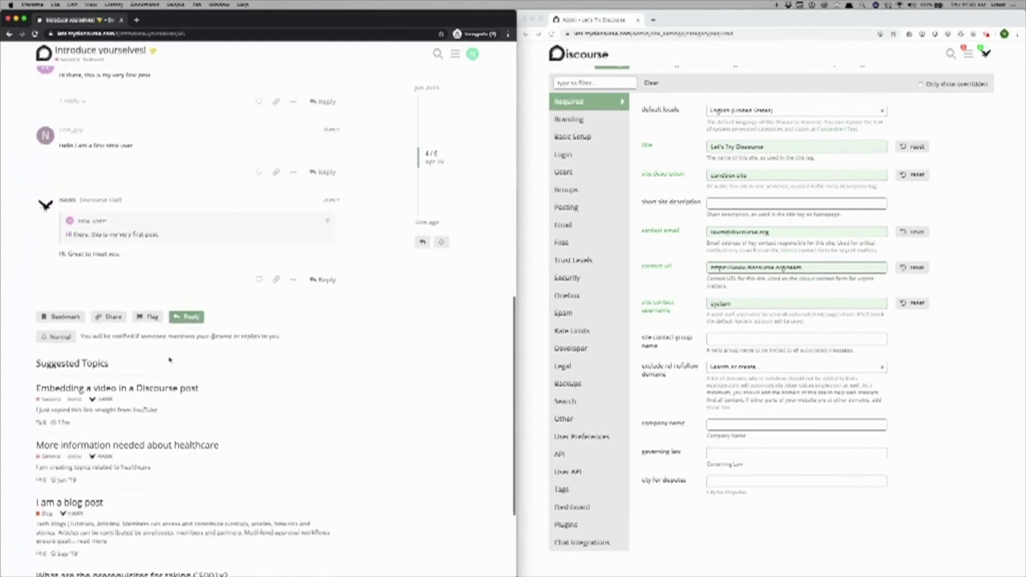
Post the reply "Hi I am brand new and this is my first post" to the "Introduce yourselves!" topic
click(187, 311)
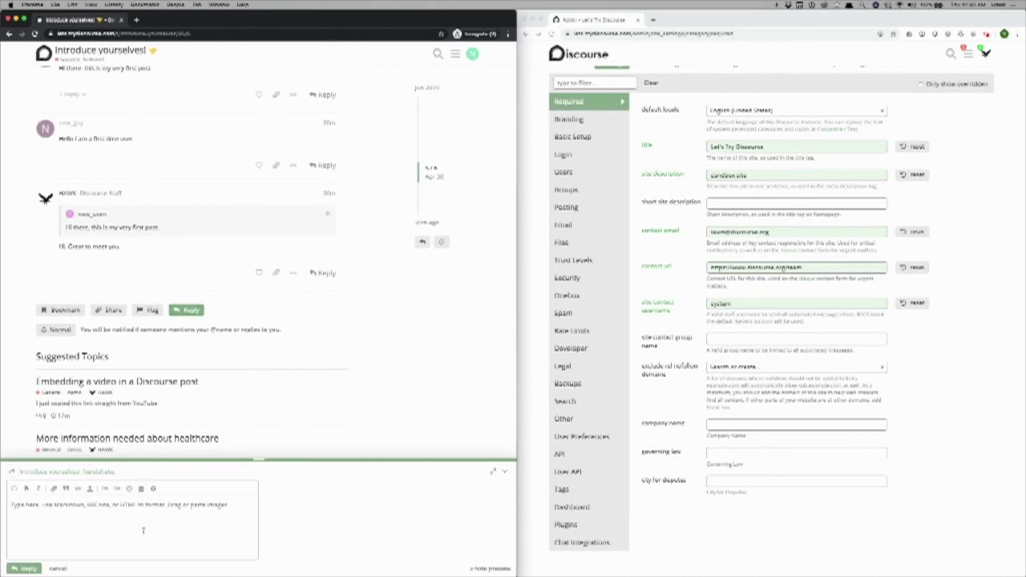
text(Hi)
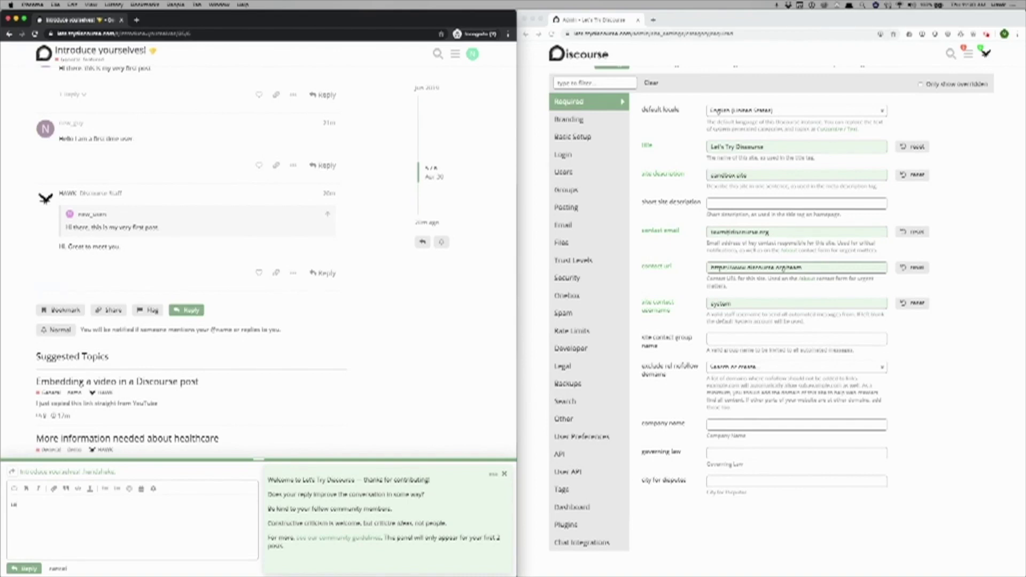
click(507, 474)
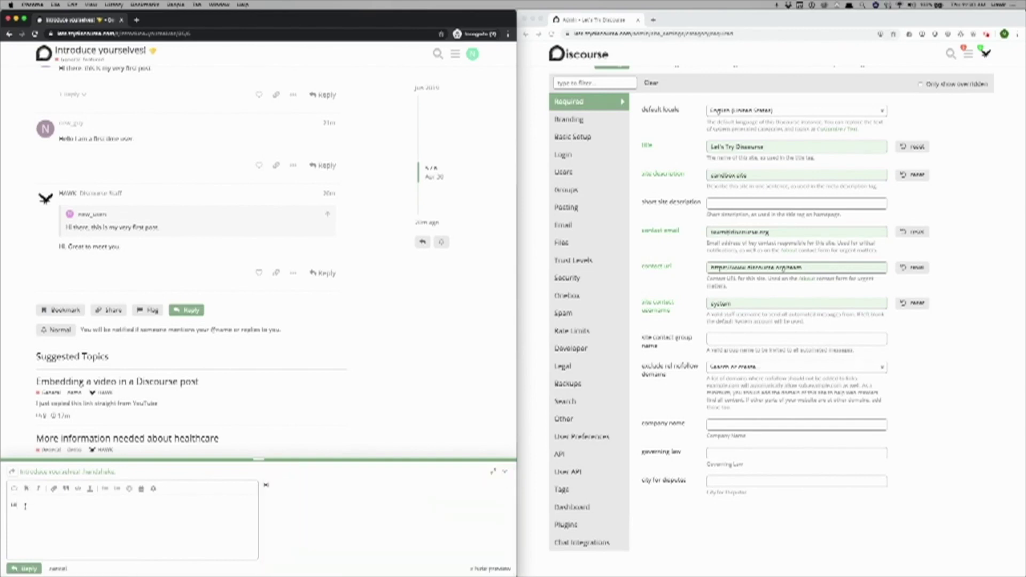
click(24, 568)
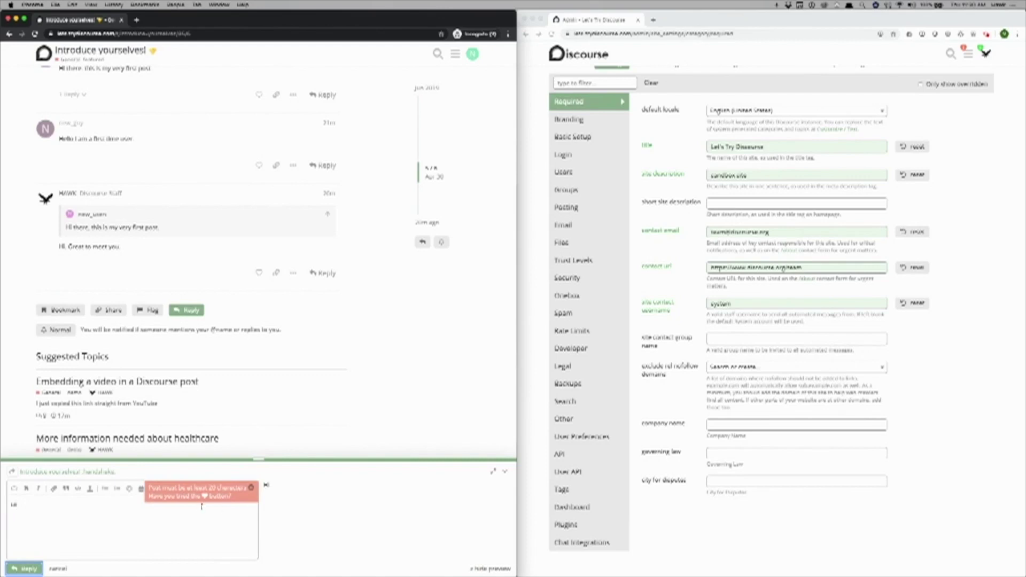
click(251, 488)
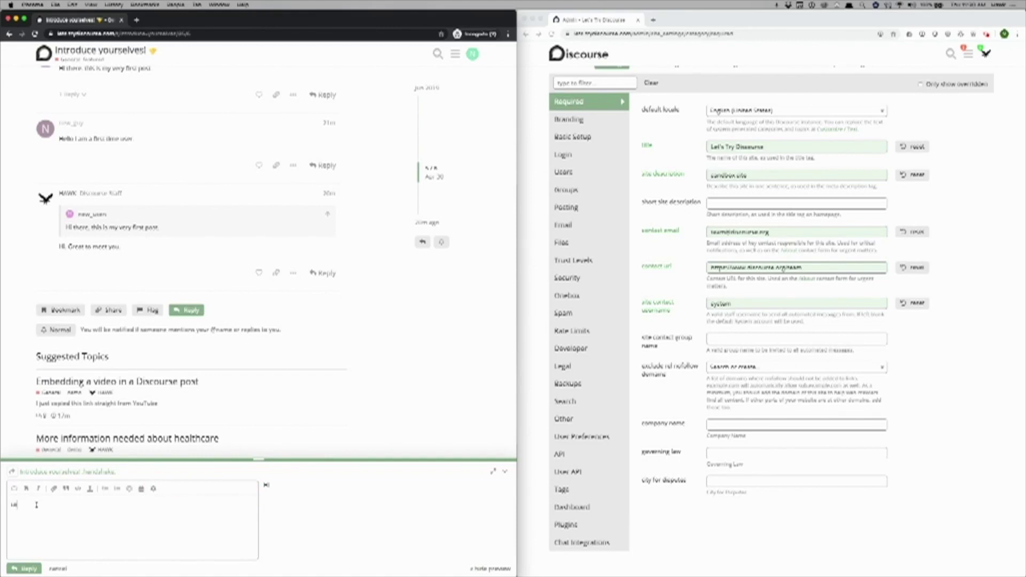
text(I am brand new and this is my first post)
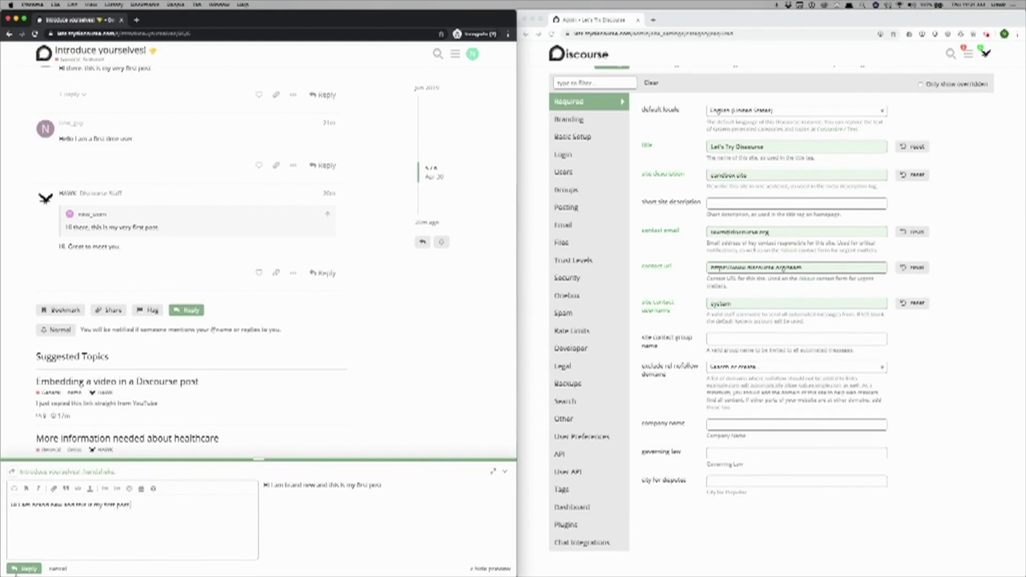
click(30, 569)
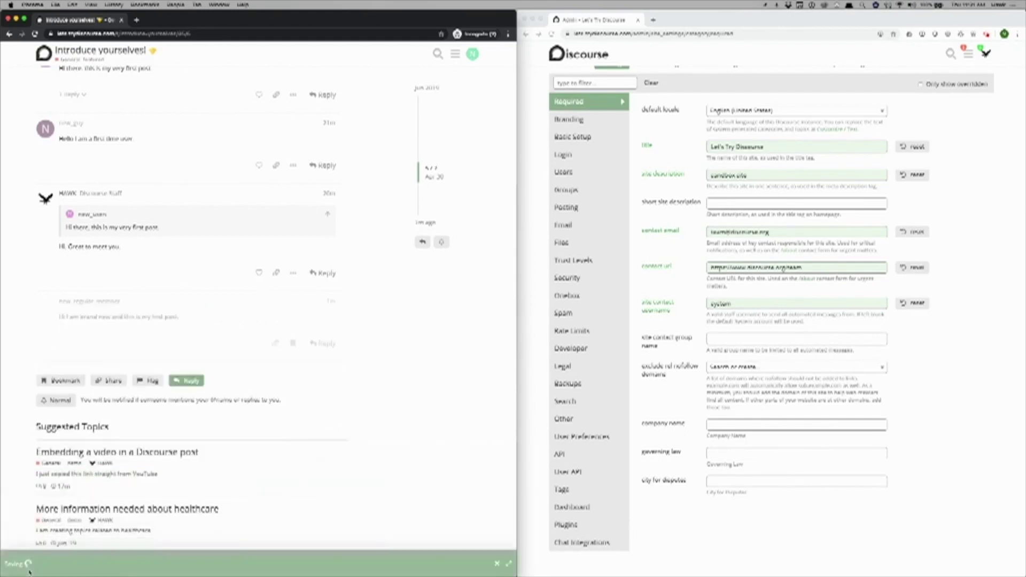
In the staff window, reply to the new member in "Introduce yourselves!", quoting their post and adding "Hey, great to meet you. How can I help?"
click(559, 56)
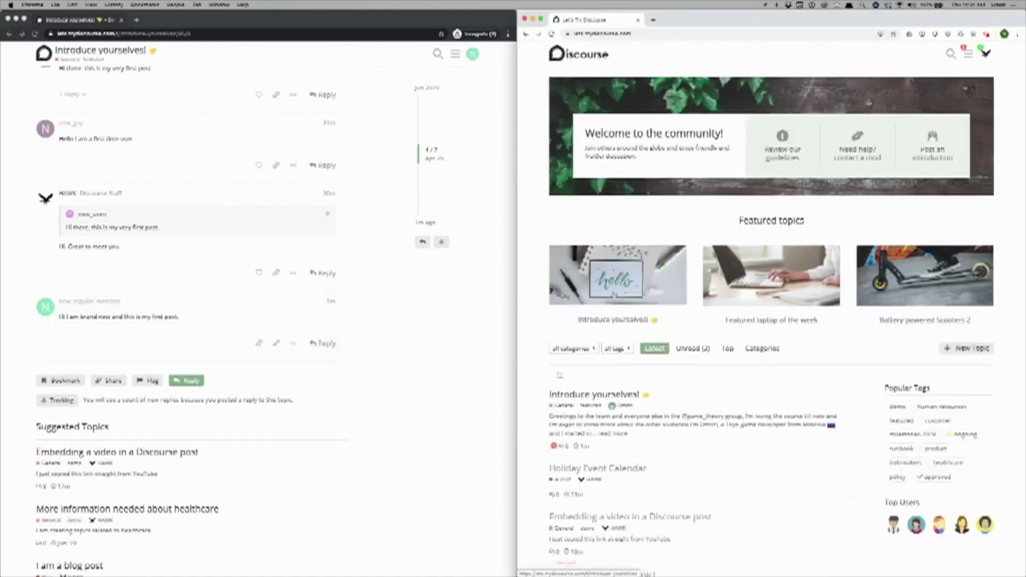
click(593, 395)
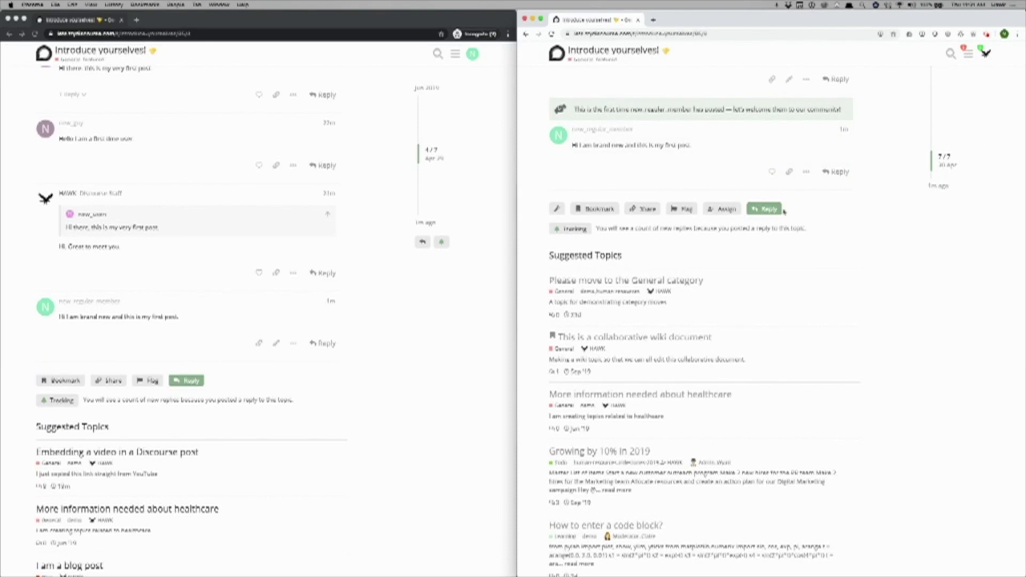
click(765, 209)
drag(694, 146, 574, 145)
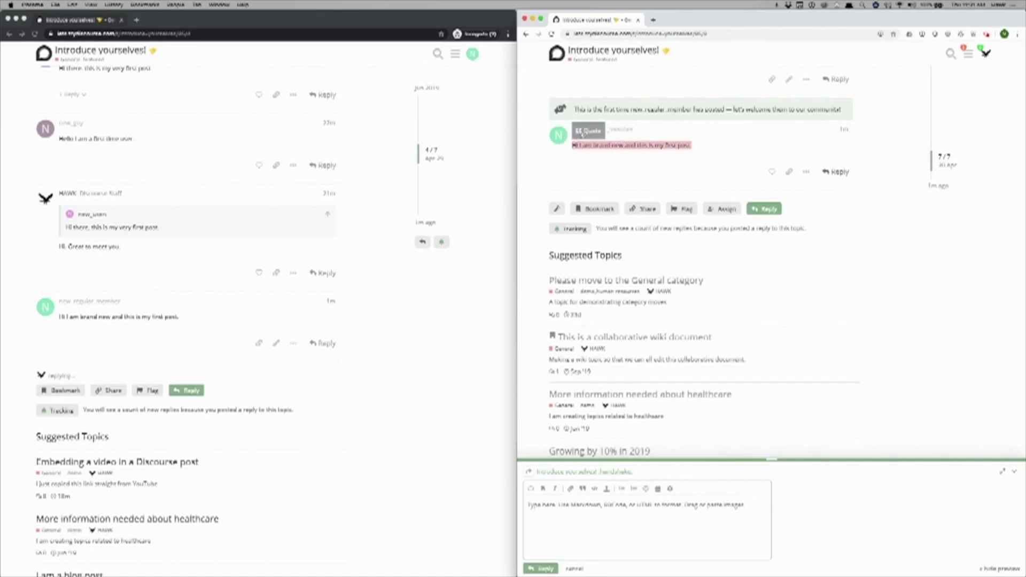
click(588, 131)
text(Hey, great to)
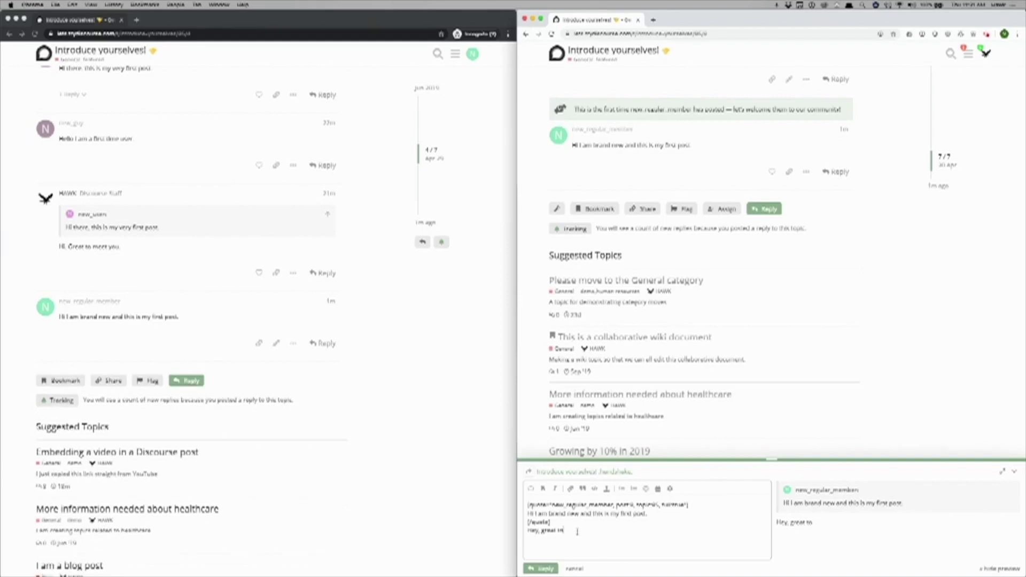
text(meet you)
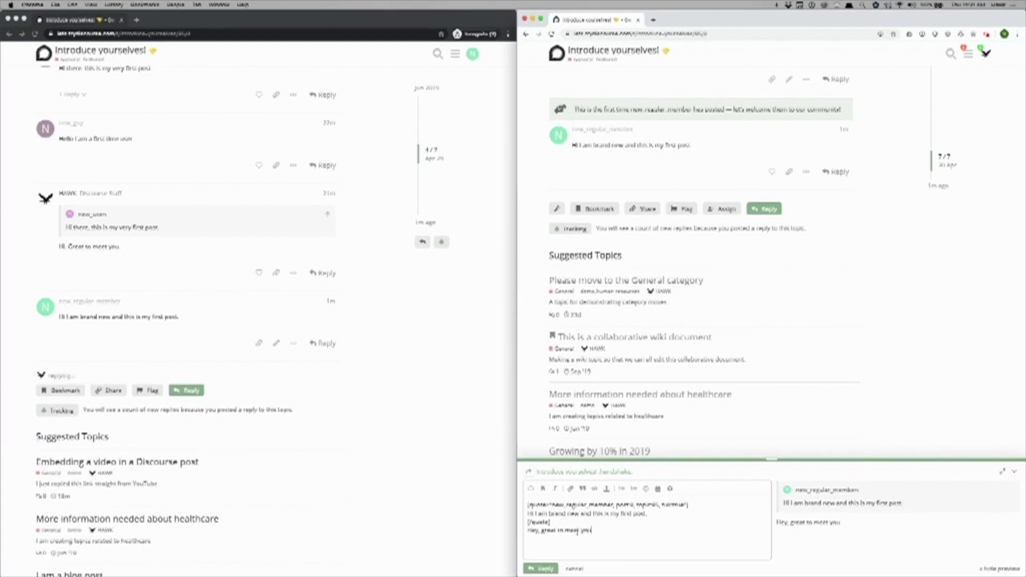
text(. How can I help?)
click(540, 568)
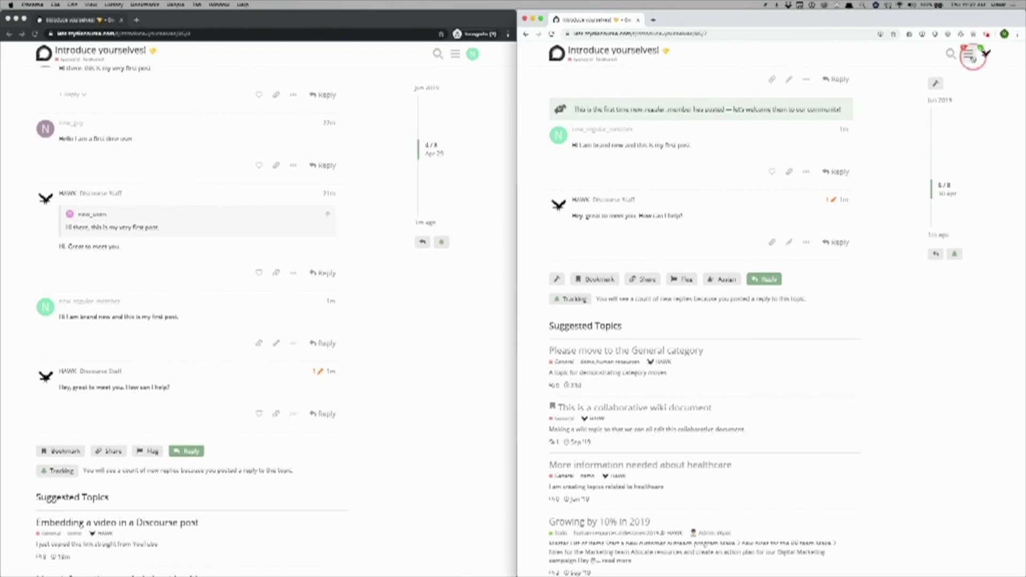
Open the Trust Levels category in the admin site settings of the staff window
click(968, 53)
click(952, 86)
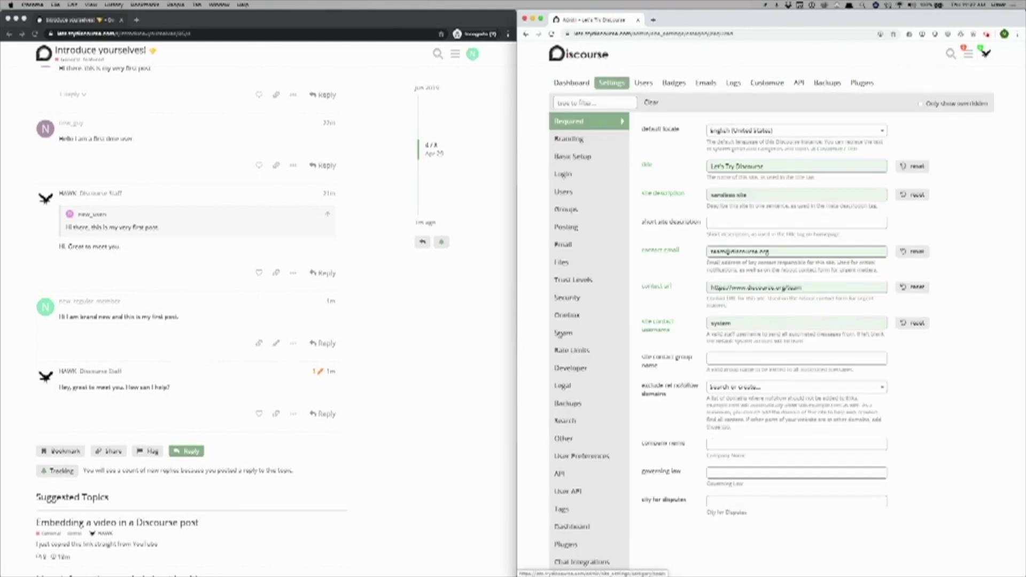
click(580, 280)
In the new member's window, return to the home page and dismiss the live notifications banner
click(45, 56)
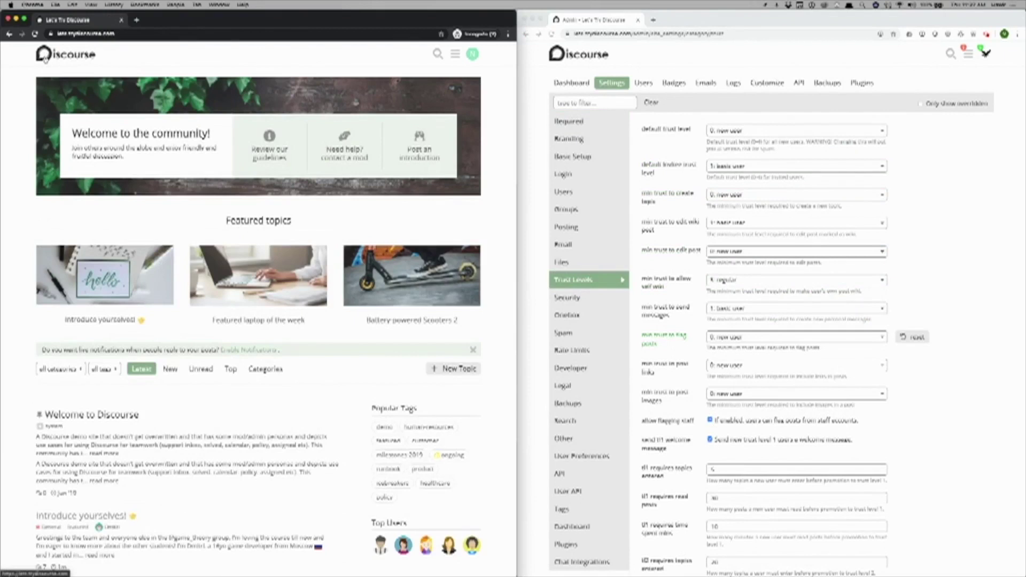
mouse_move(513, 576)
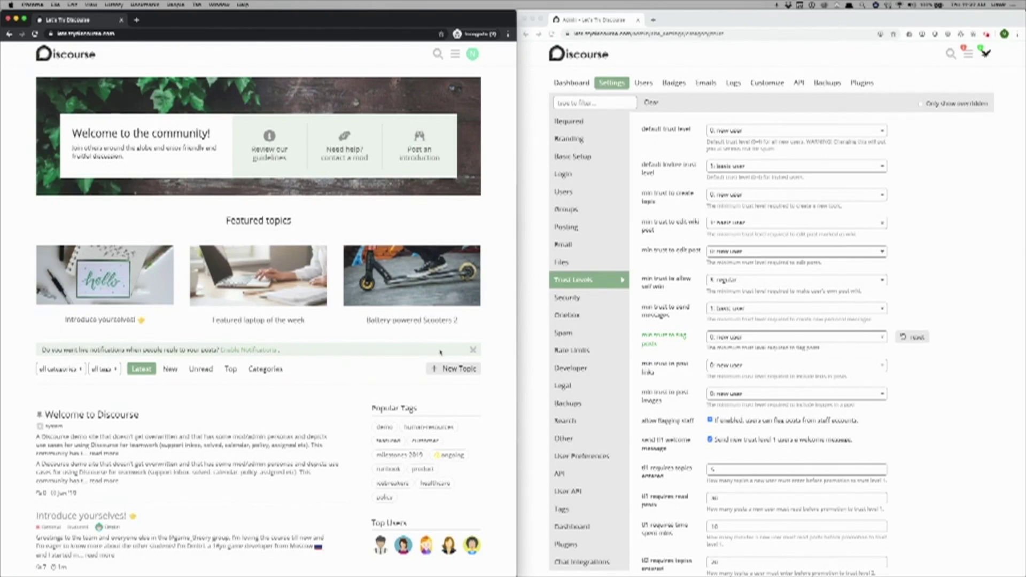
click(473, 350)
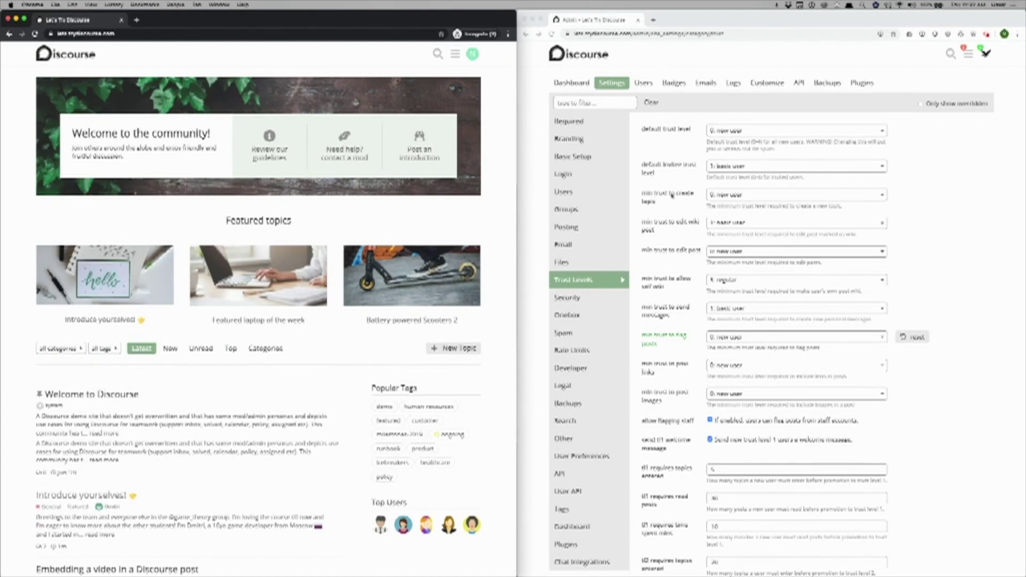
Set the minimum trust level to create a topic to "1: basic user", save it, and reload the new member's home page
click(792, 194)
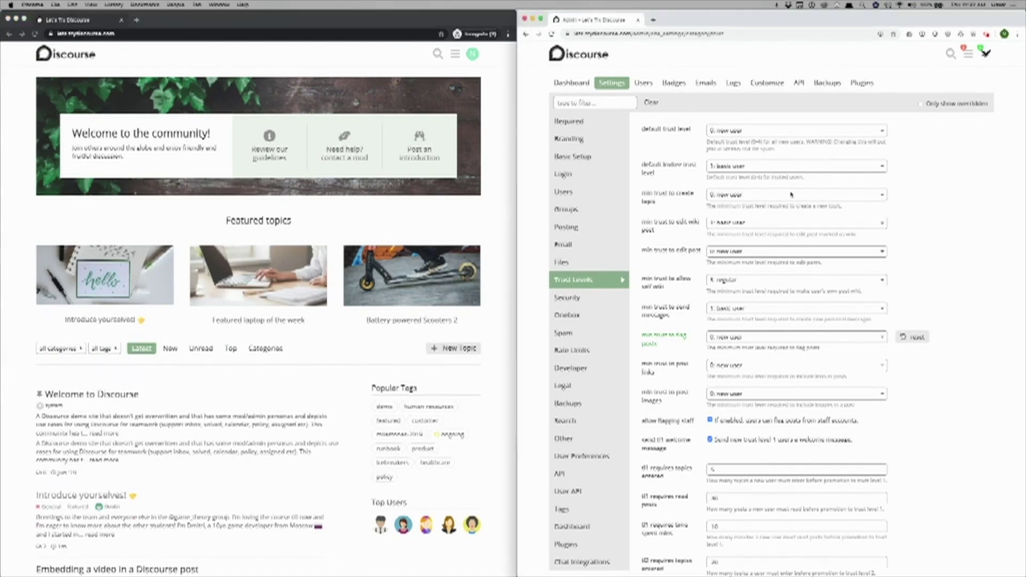
click(791, 194)
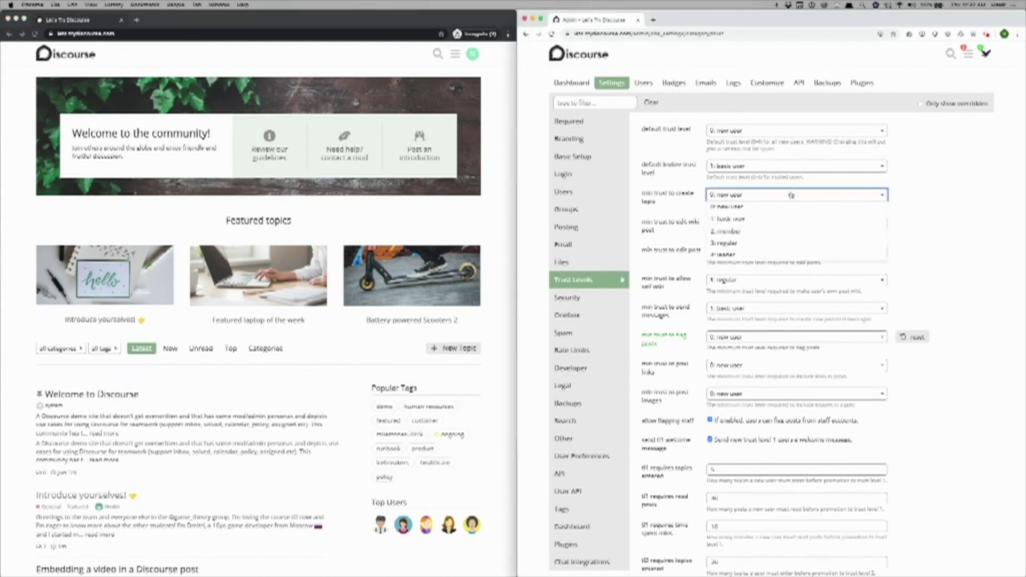
click(736, 220)
click(903, 194)
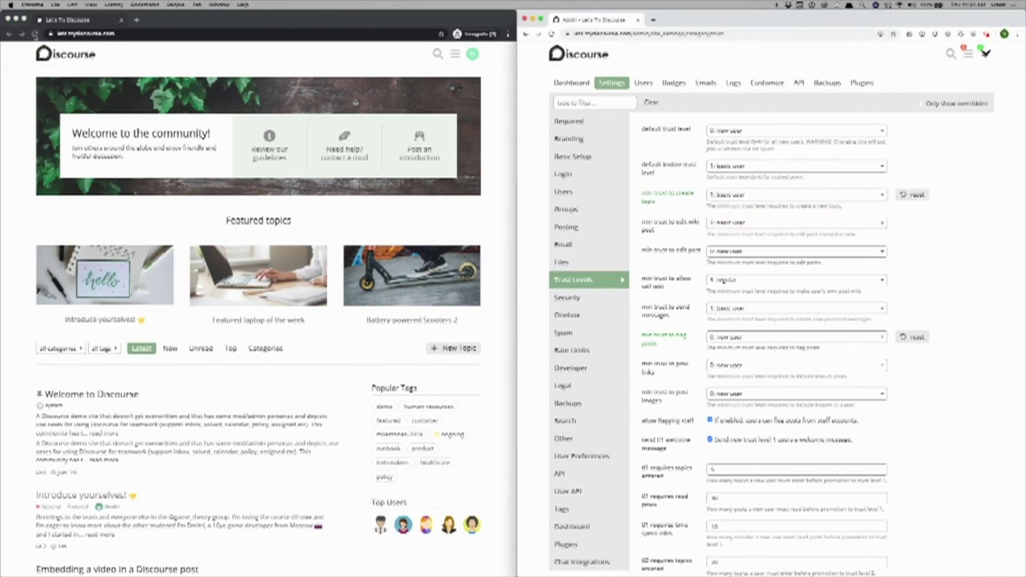
click(35, 34)
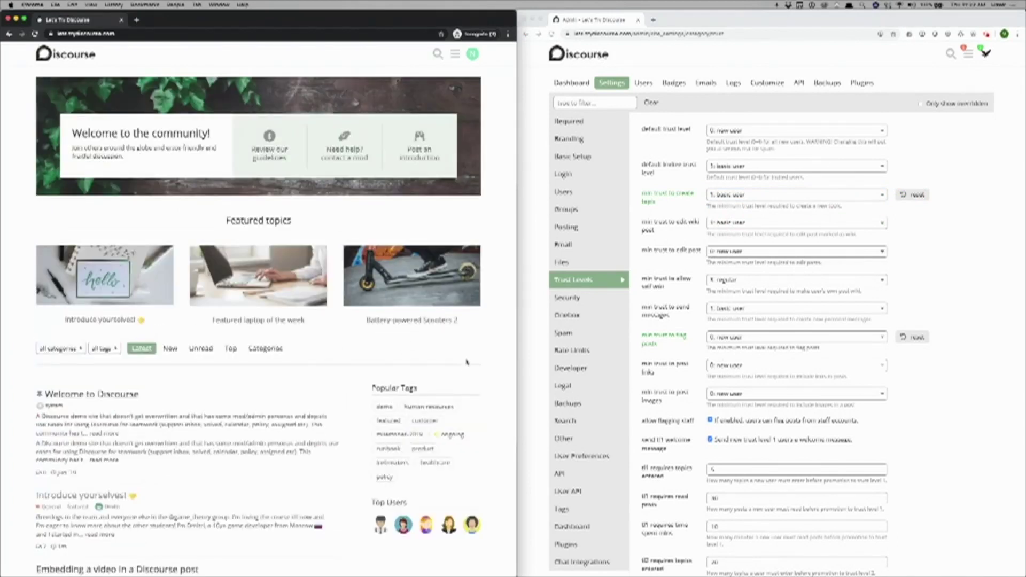
Reset the minimum trust level to create a topic to its default in the staff window and save it
click(891, 202)
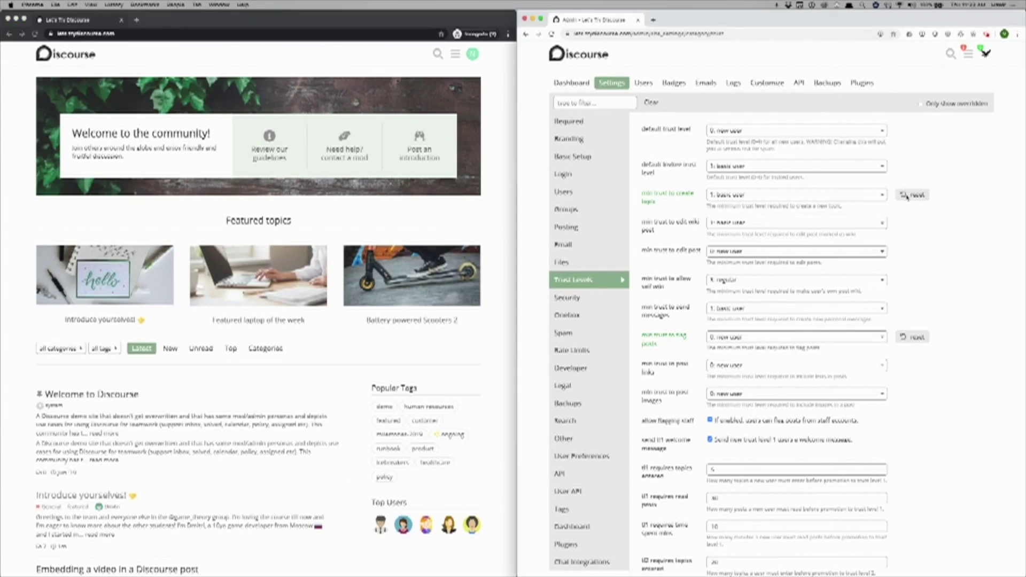
click(914, 195)
click(902, 195)
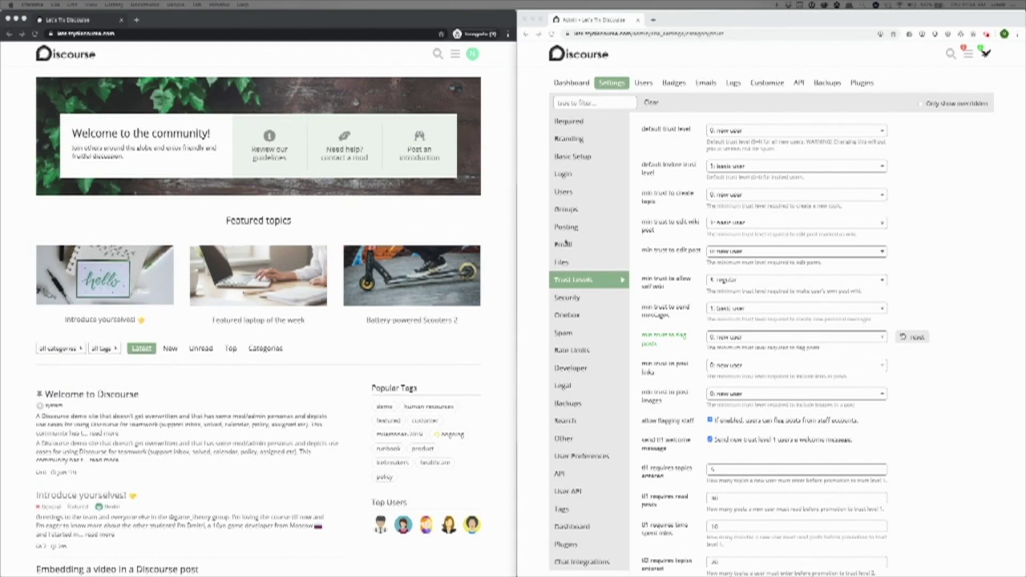
Reply to the "Embedding a video in a Discourse post" topic with the copied YouTube link, and briefly play the video embedded in the reply
click(557, 54)
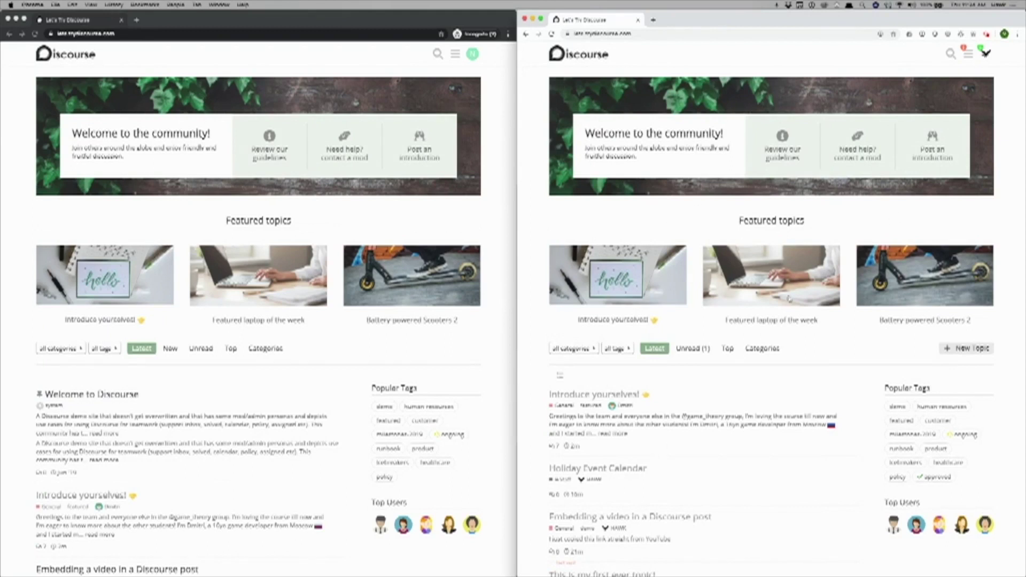
click(672, 519)
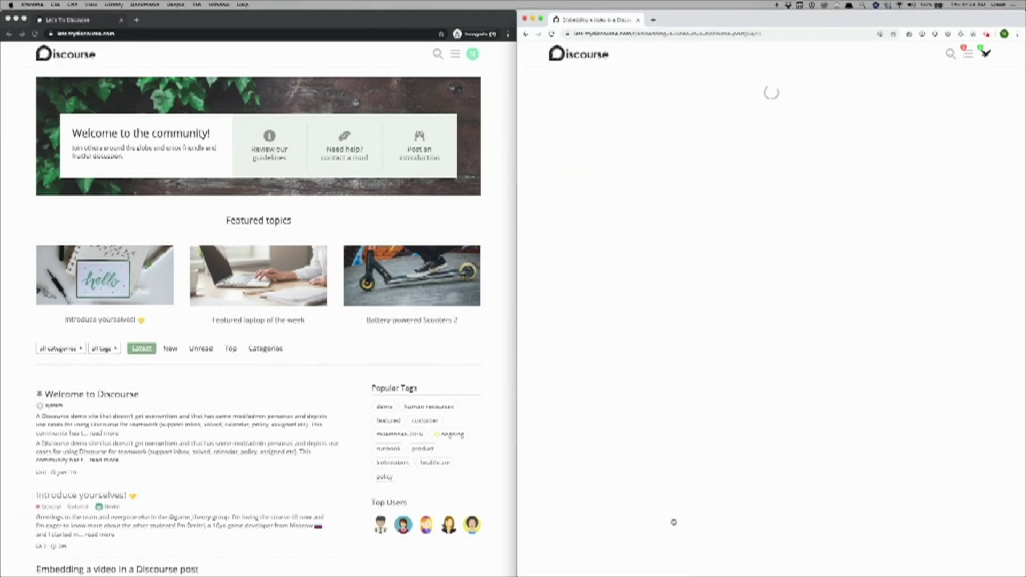
click(766, 260)
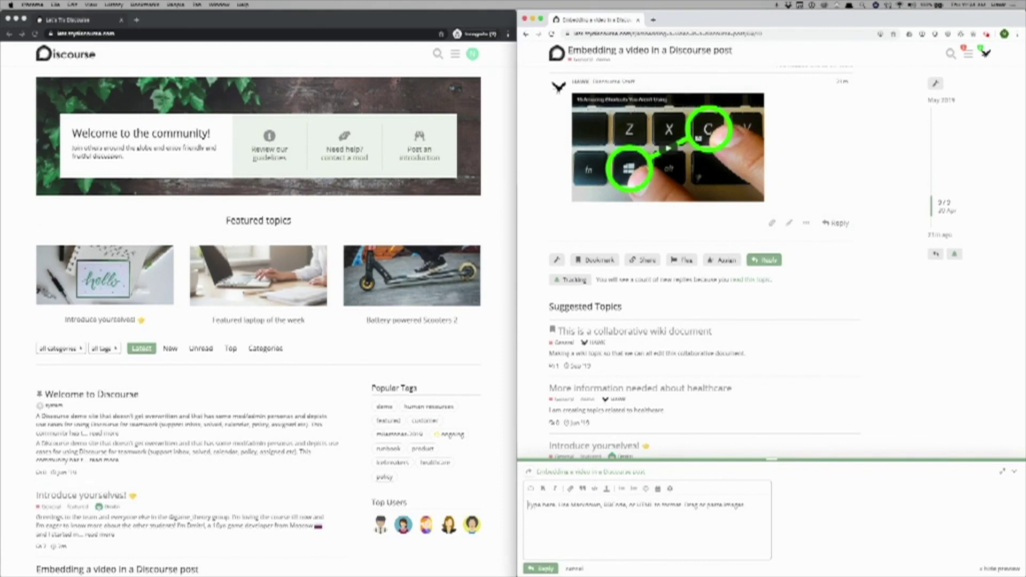
key(super+grave)
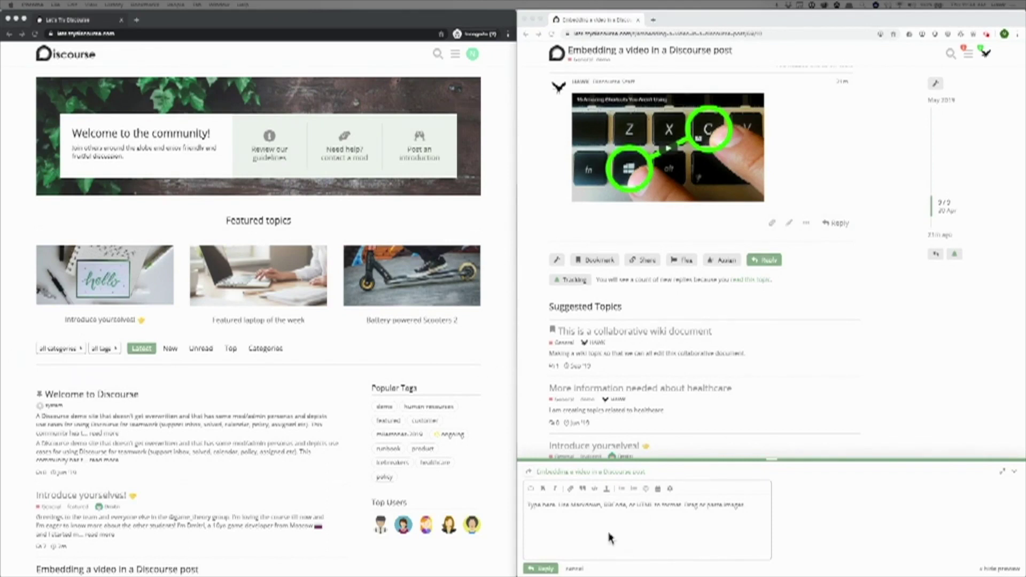
click(569, 518)
key(super+v)
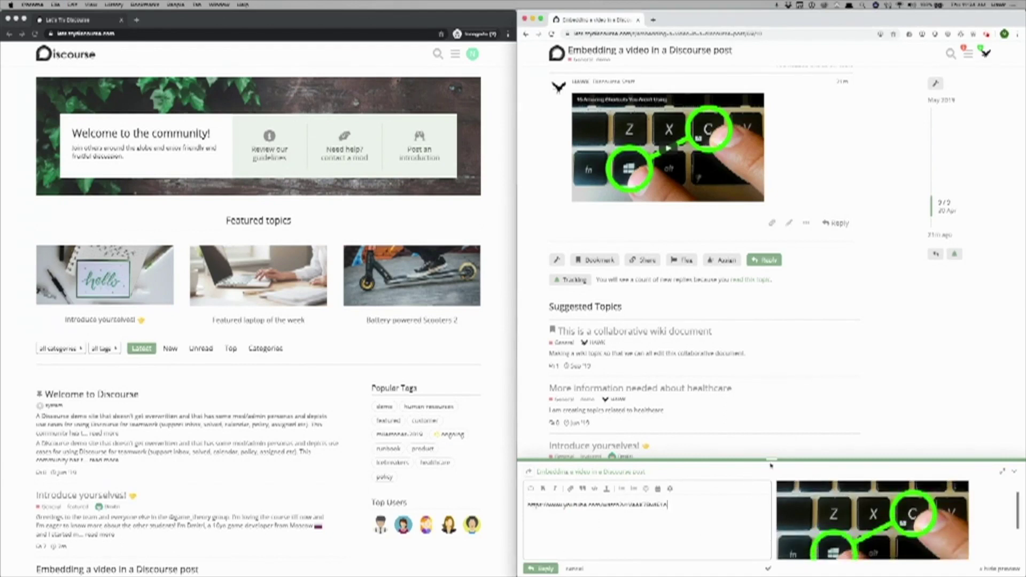
drag(771, 460, 770, 353)
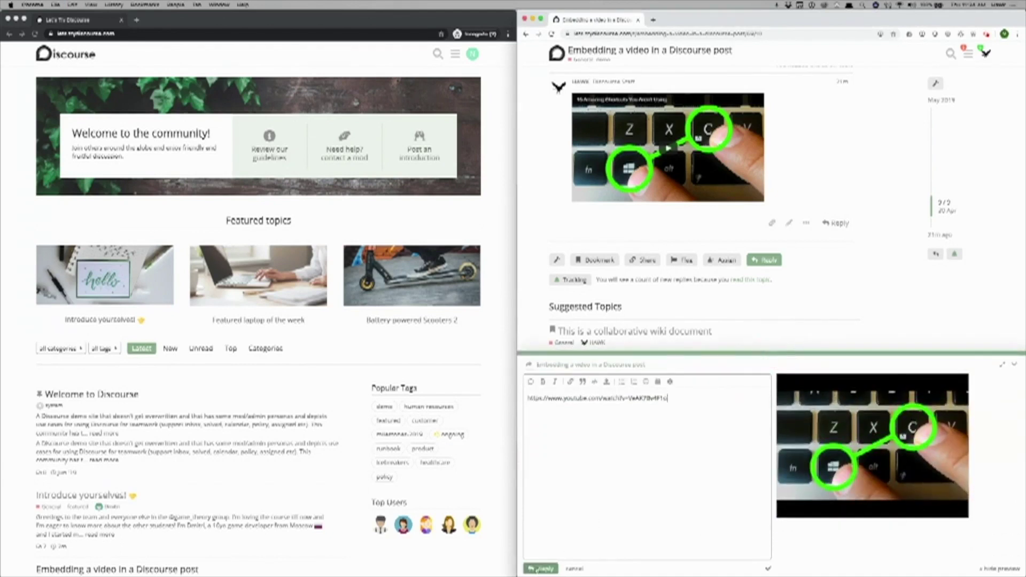
click(539, 568)
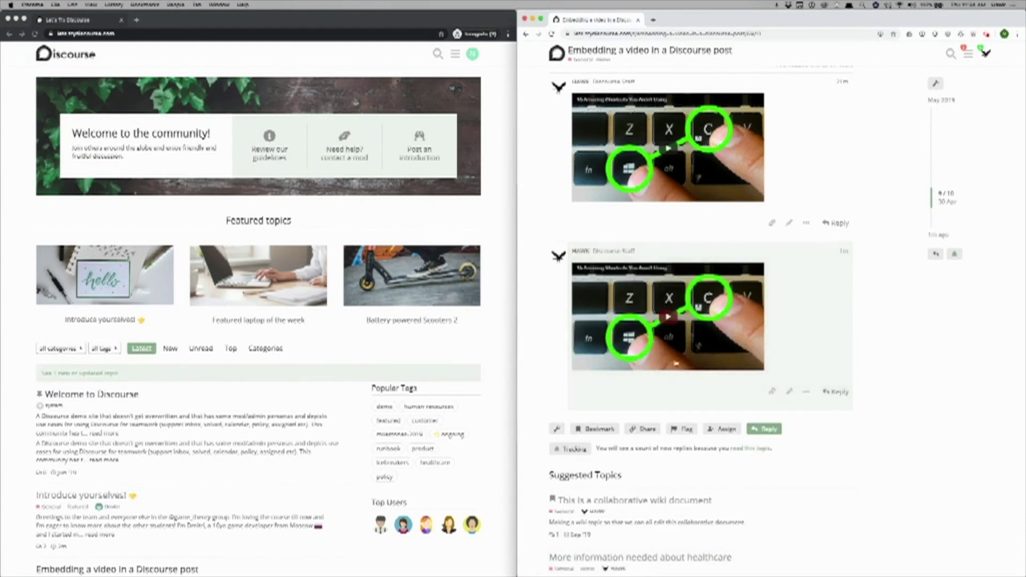
click(669, 321)
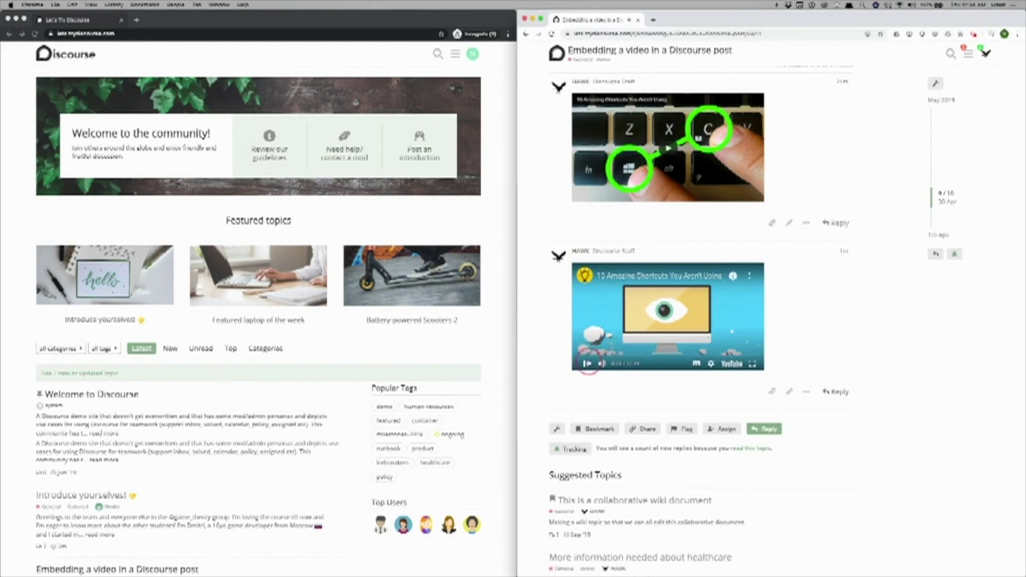
key(space)
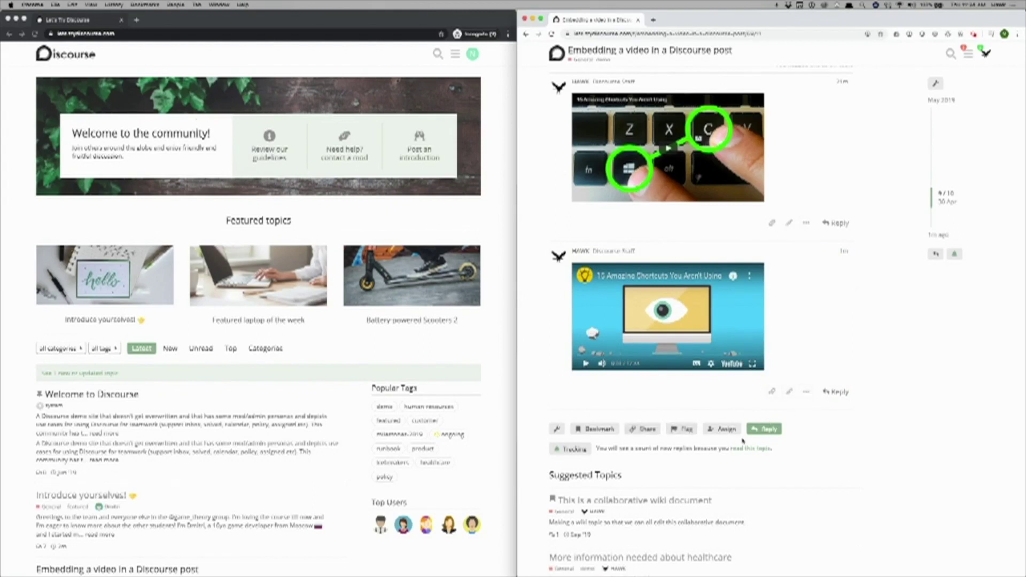
Examine the topic's options for sharing a link and sending an invite, and close them without sharing
click(645, 429)
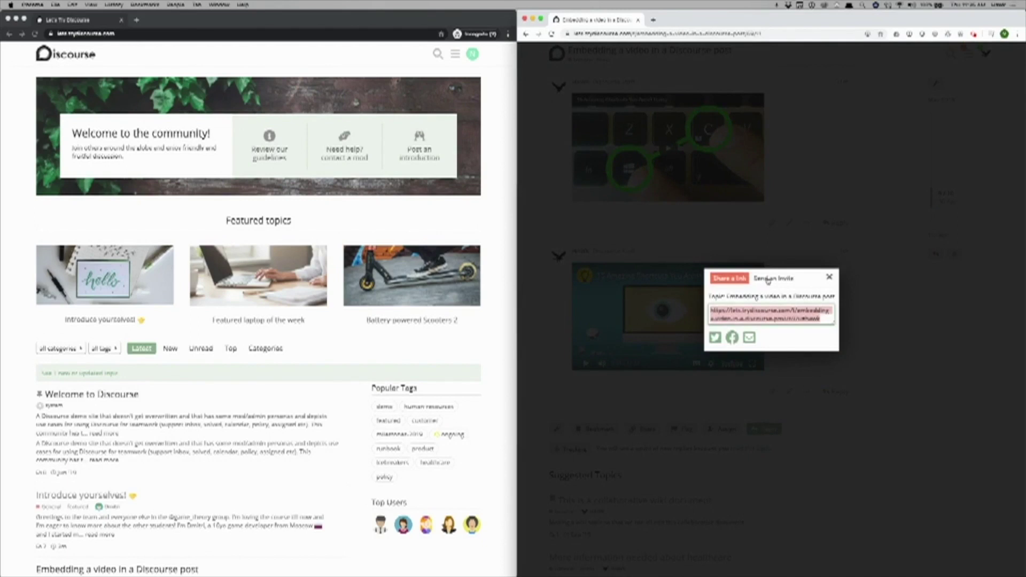
click(768, 280)
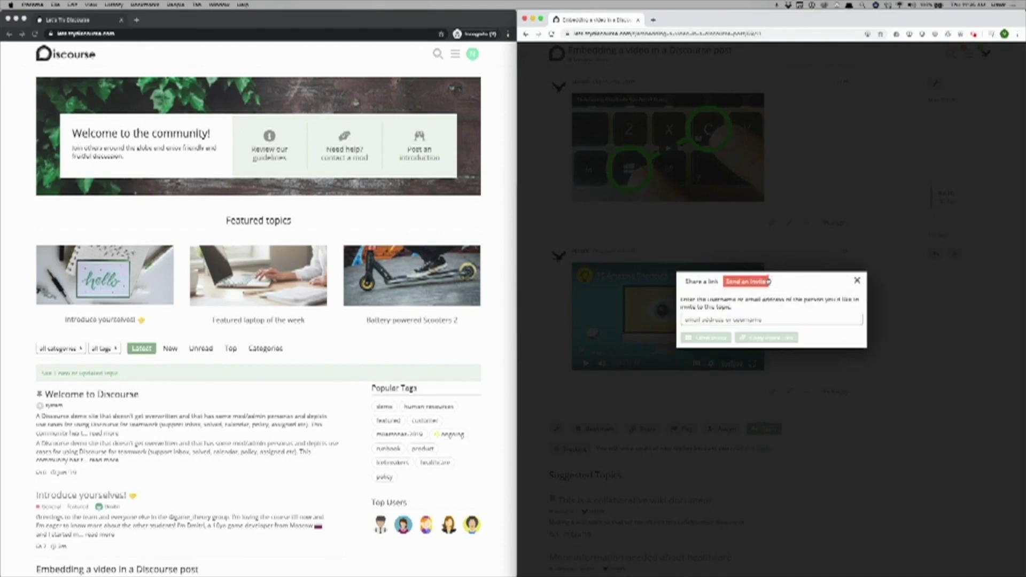
click(705, 282)
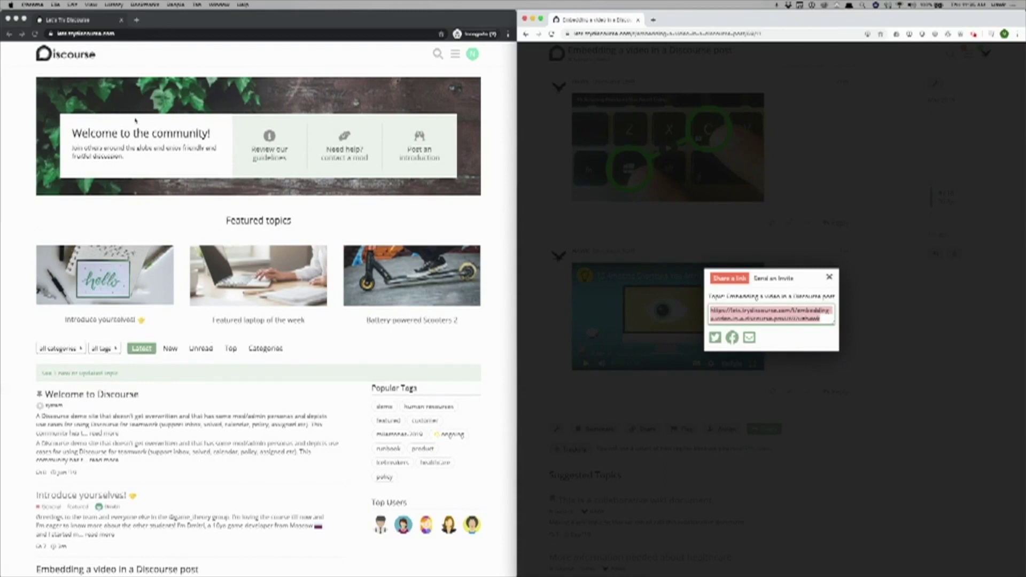
click(829, 278)
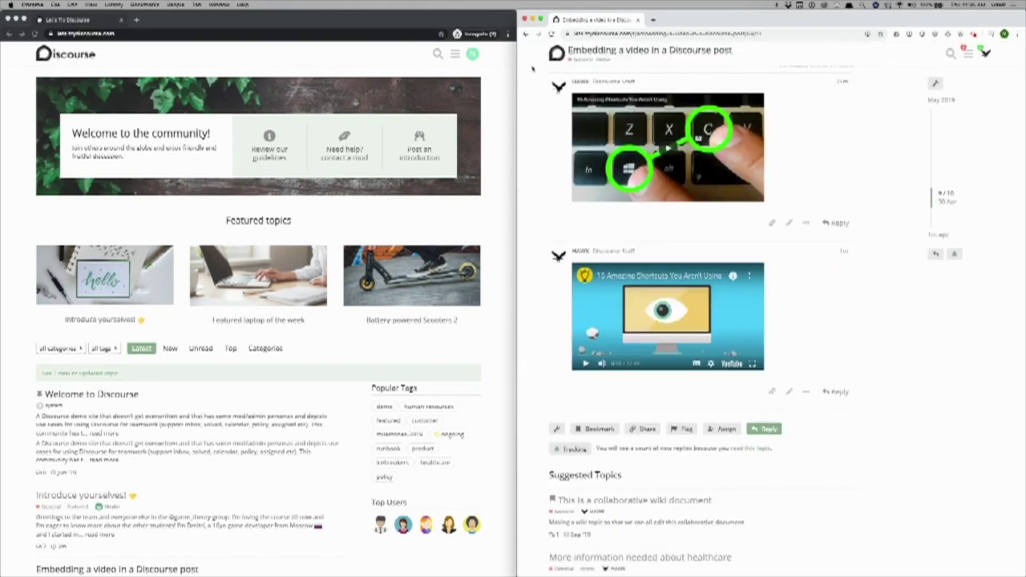
Search the forum for "code", open the topic "How to enter a code block?" and look at the reply composer without posting
click(557, 53)
click(949, 54)
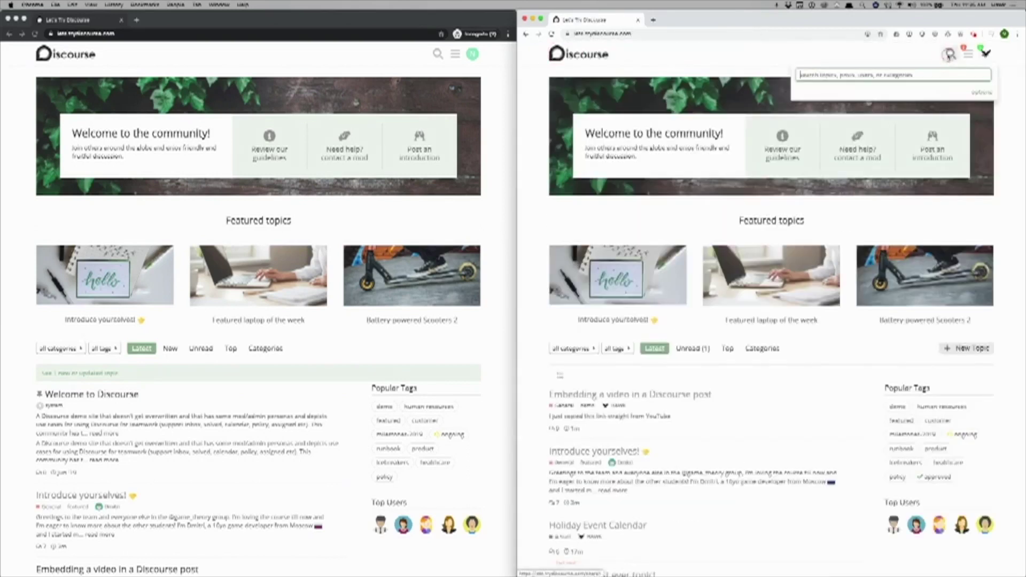
text(code)
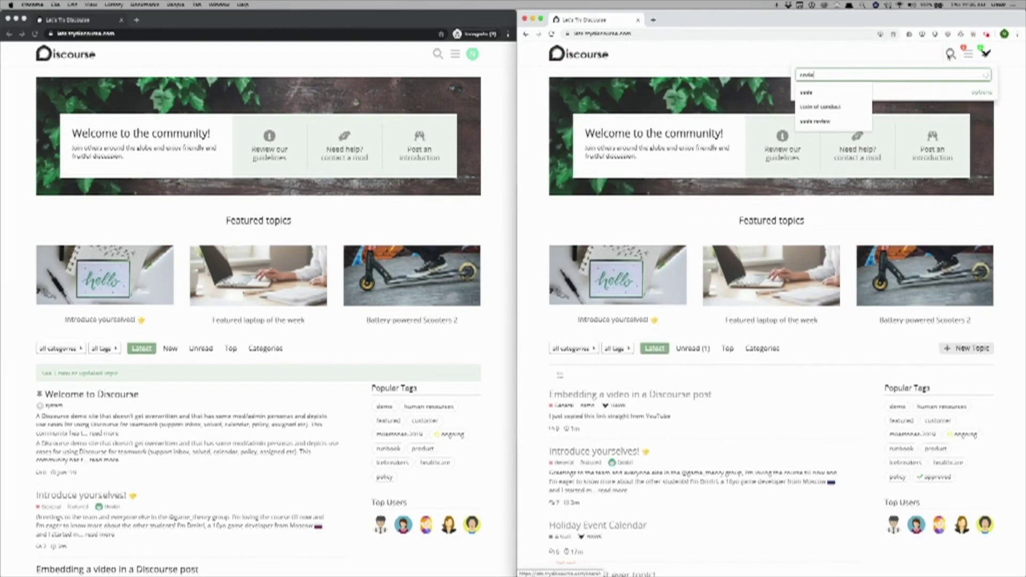
click(866, 109)
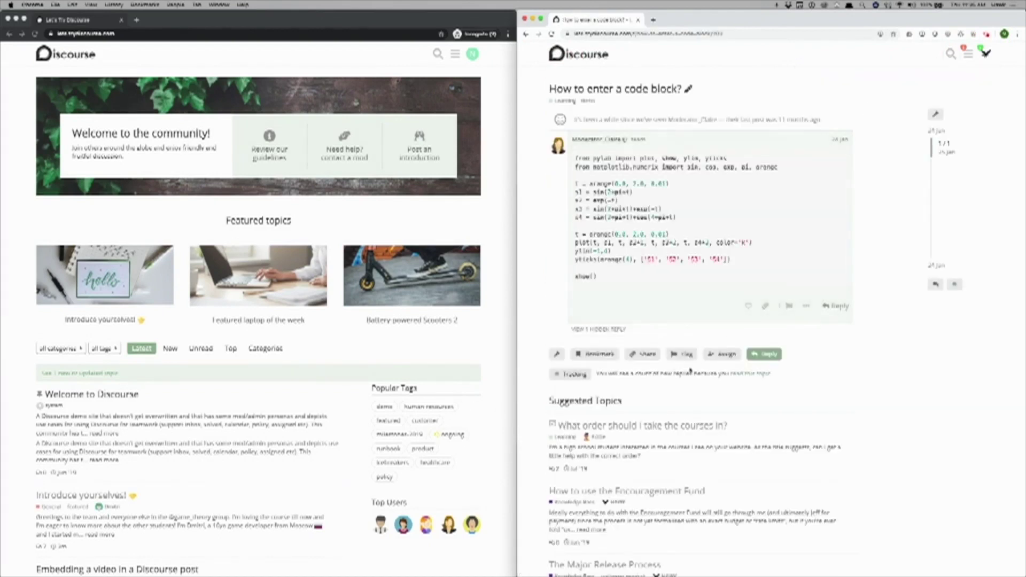
click(765, 354)
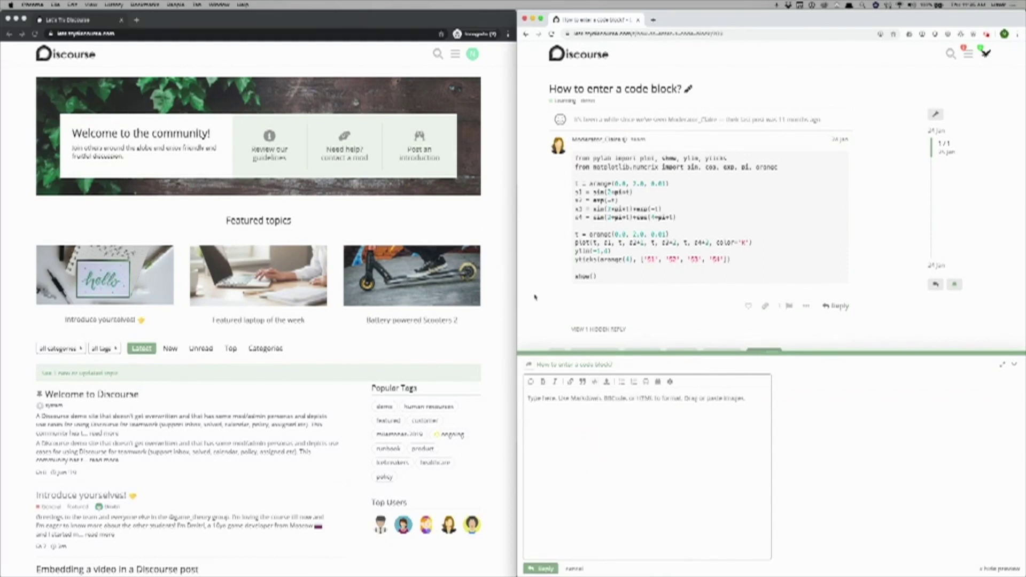
click(576, 571)
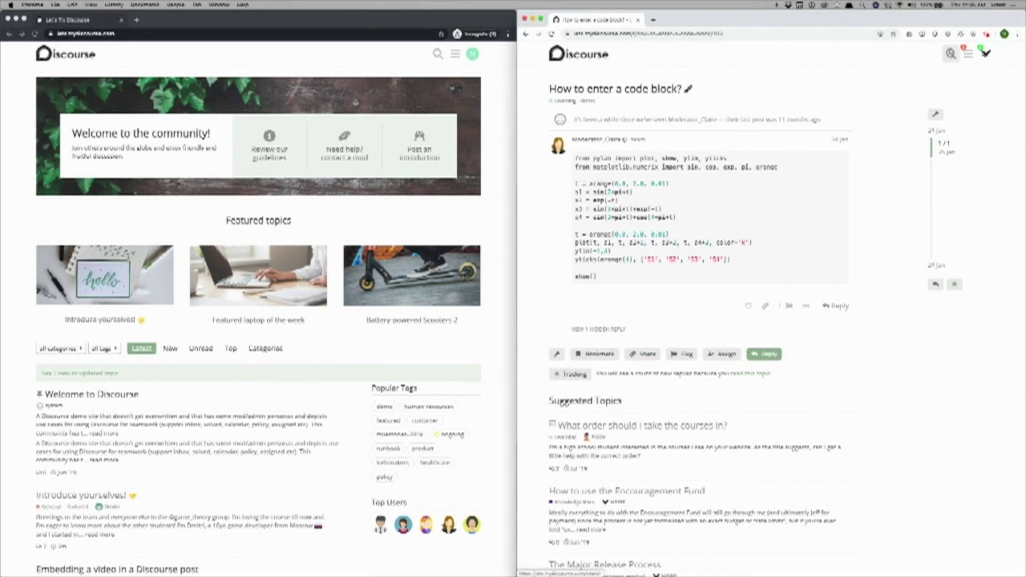
Search for "embedding a google doc", open that topic and examine the source of its first post without saving an edit
click(951, 54)
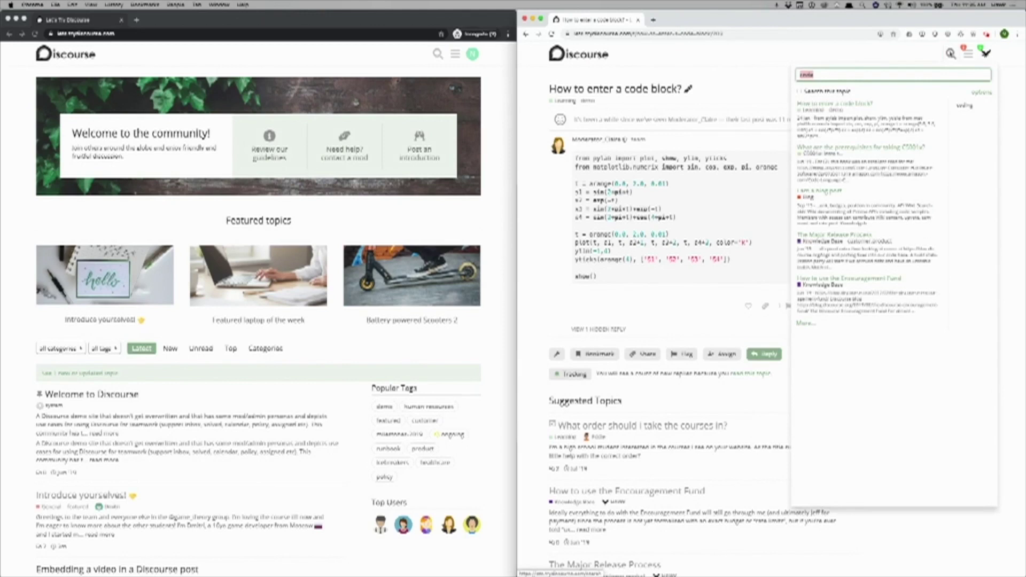
text(embedding a google doc)
click(854, 113)
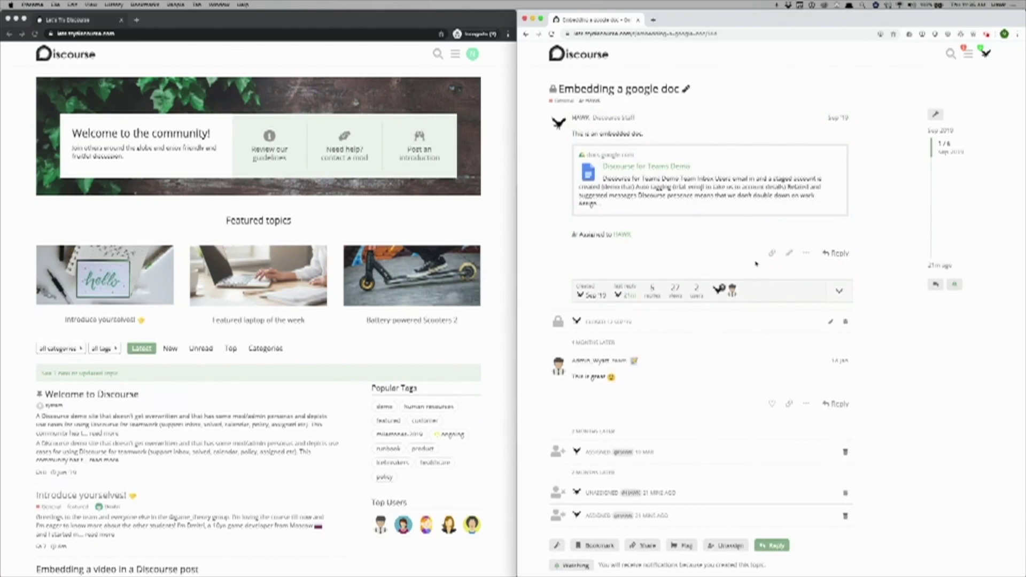
click(788, 253)
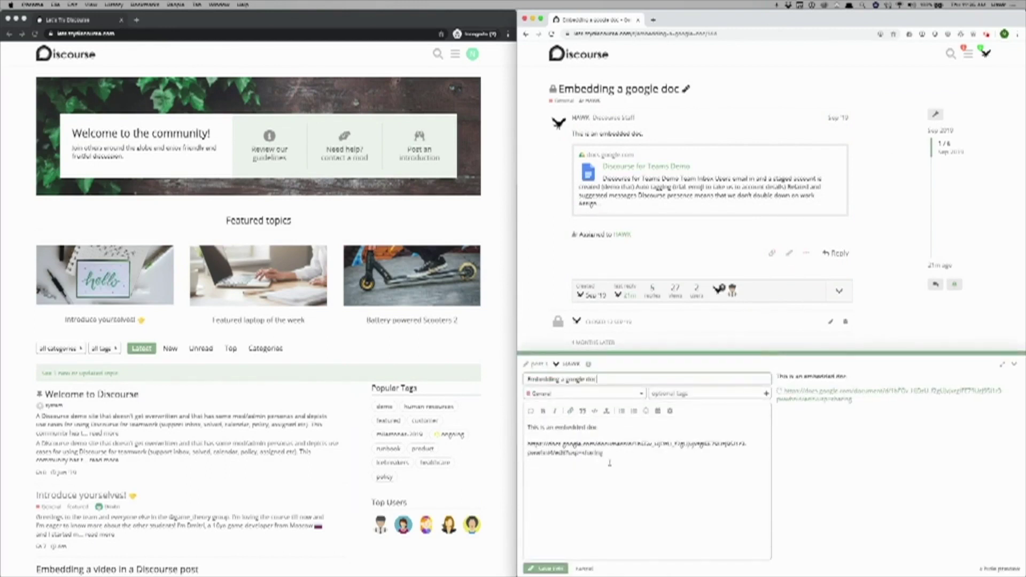
click(585, 569)
Search for "iframes", open the topic "Embedding an iframe" and try moving the map embedded in its first post
click(951, 54)
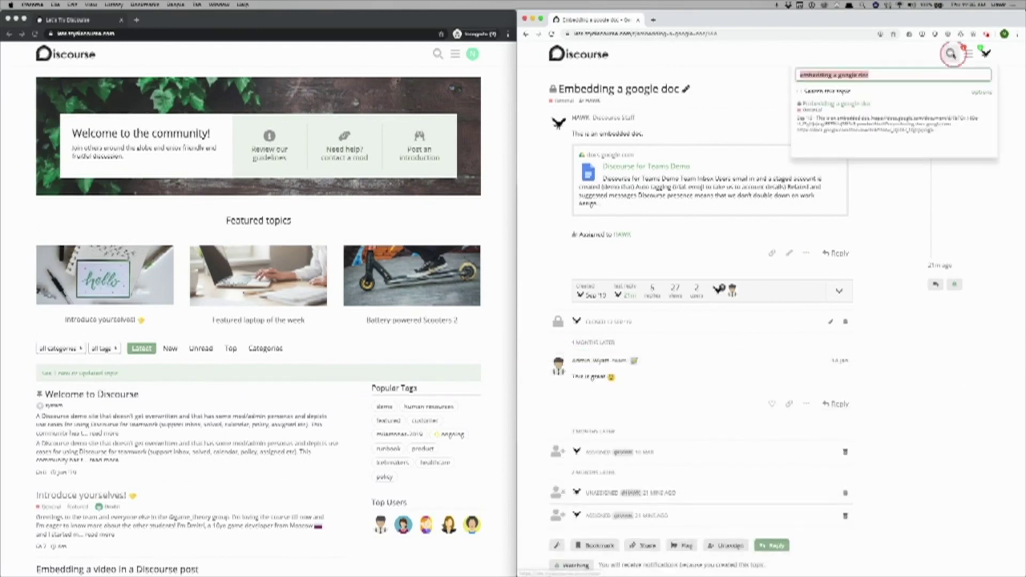
text(iframes)
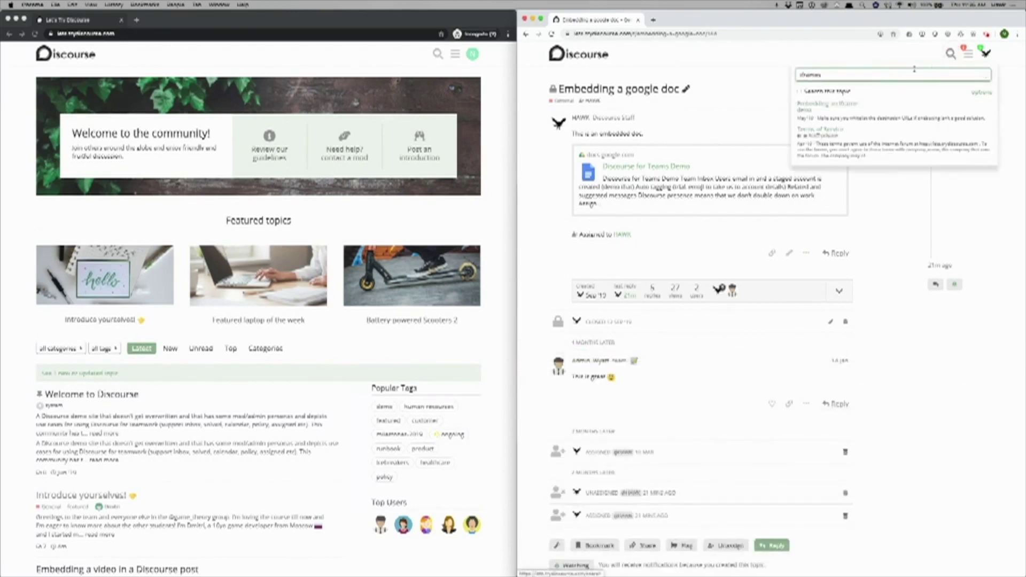
click(851, 108)
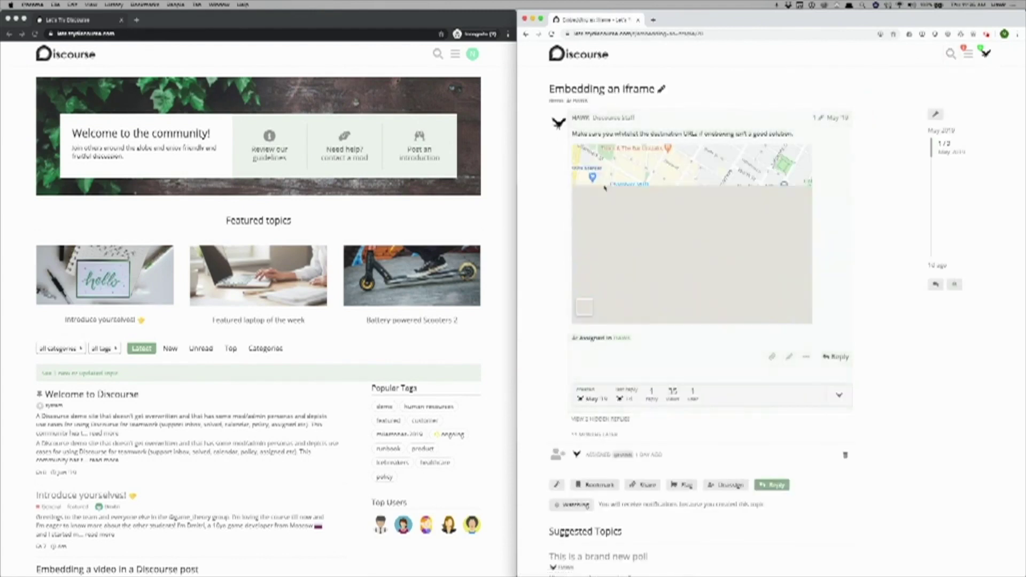
drag(726, 280, 623, 250)
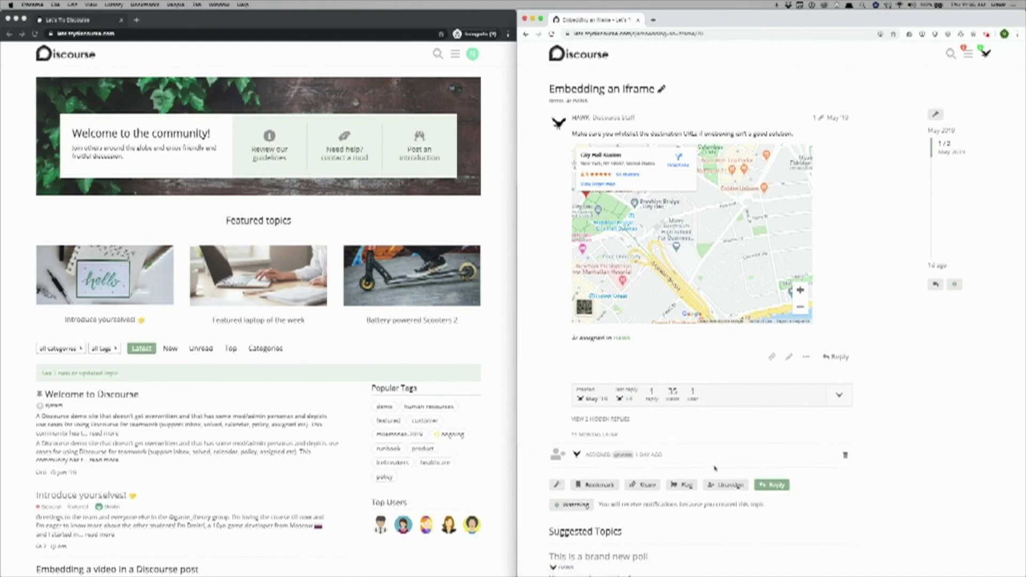
Unassign the "Embedding an iframe" topic and assign it again to the signed-in staff account
click(728, 485)
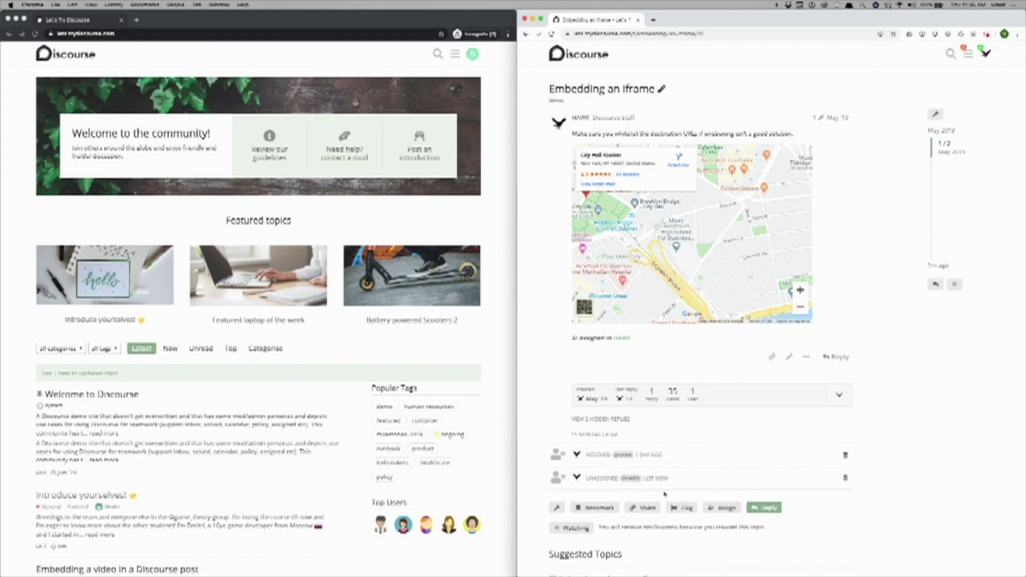
click(722, 508)
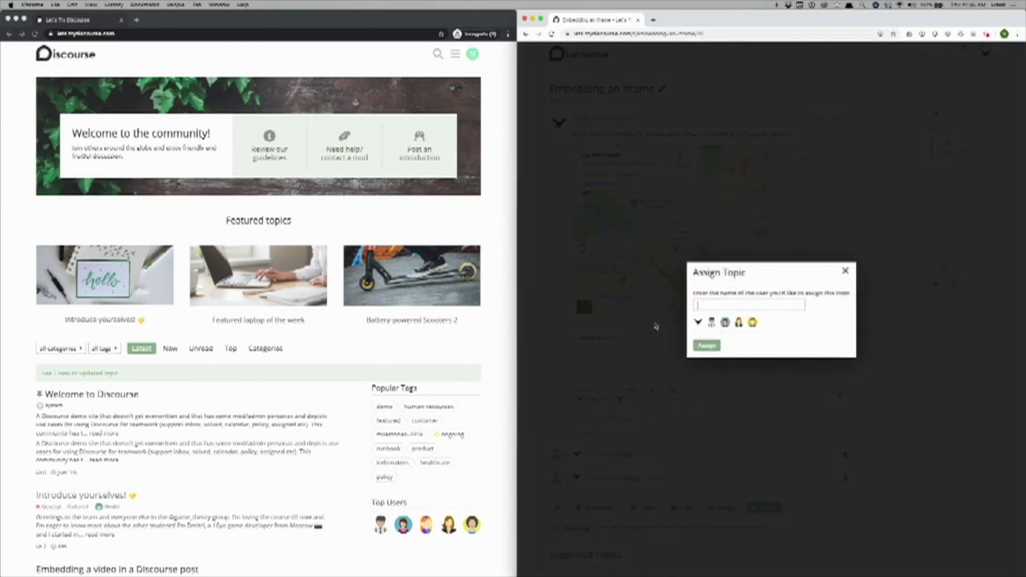
click(698, 323)
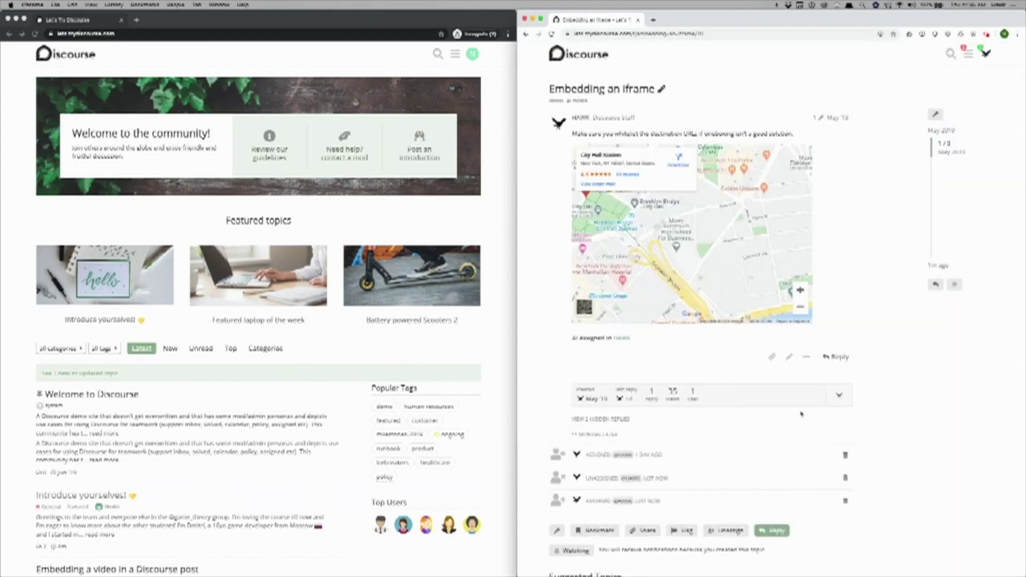
Open the list of topics assigned to the signed-in account, open "Growing by 10% in 2019" and look at its first post
click(984, 52)
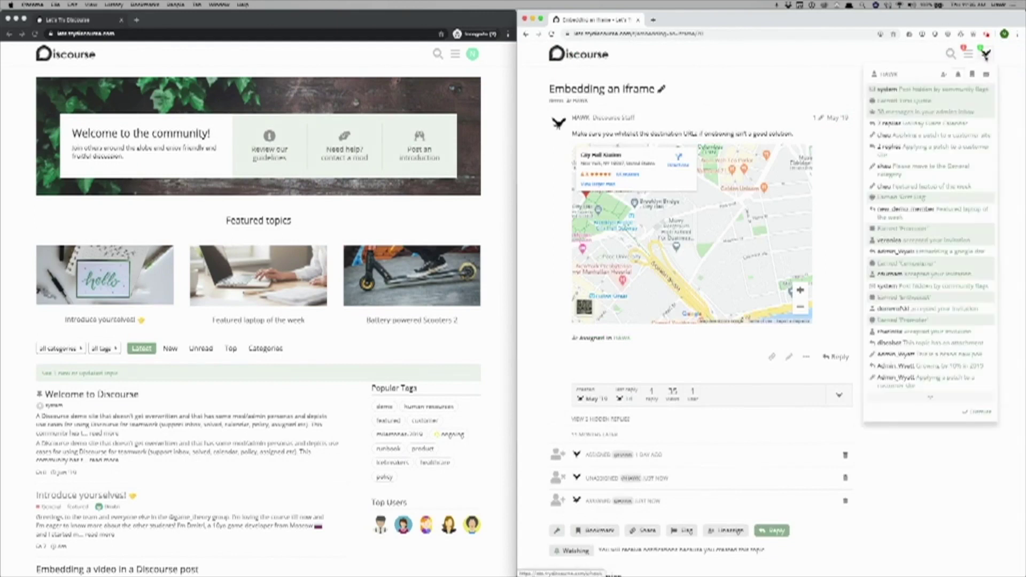
click(944, 74)
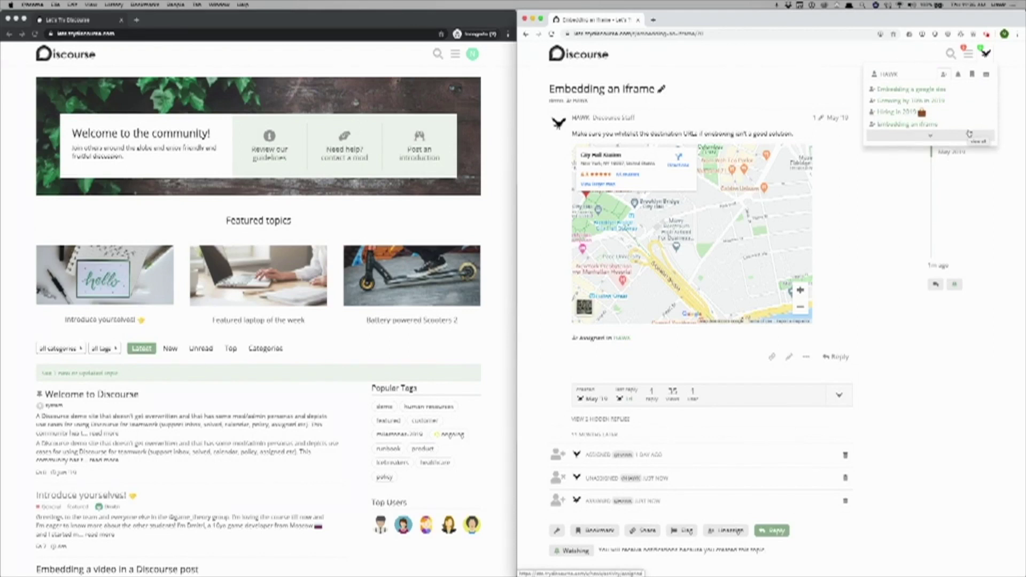
click(916, 100)
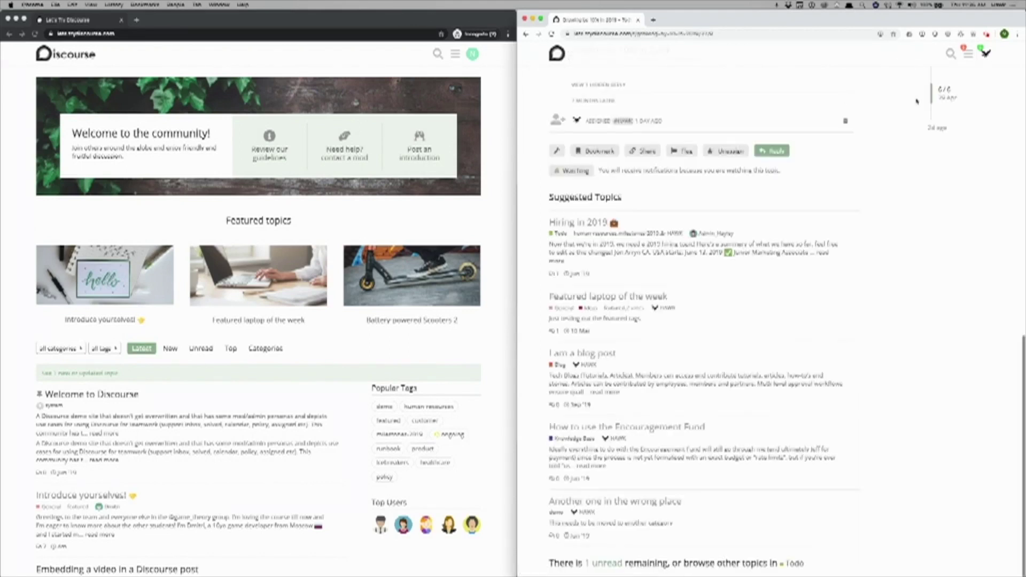
scroll(663, 160, up, 15)
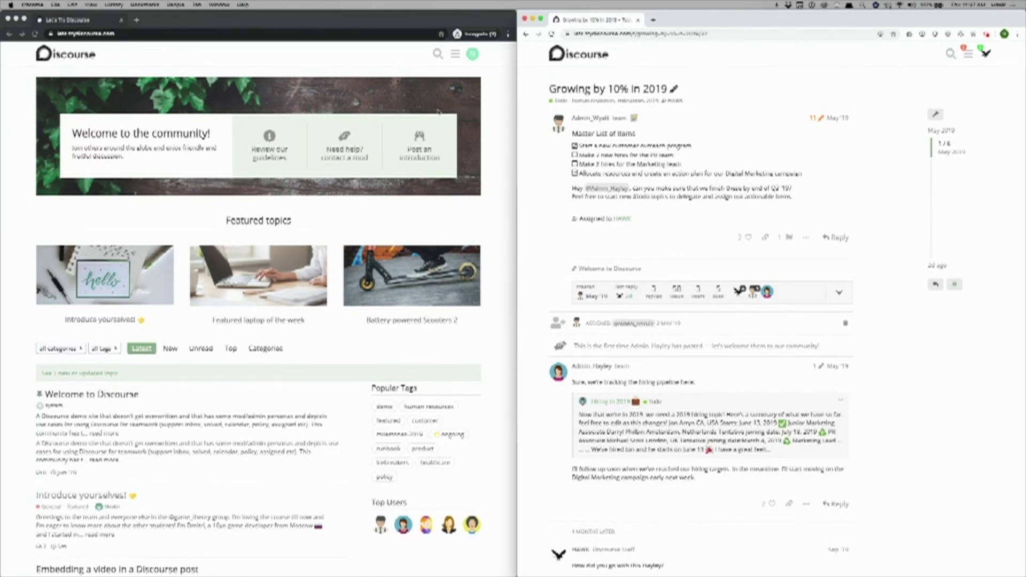
View the admin actions available for the whispered "Hello there" reply in the topic, without applying any
scroll(905, 407, down, 5)
click(806, 420)
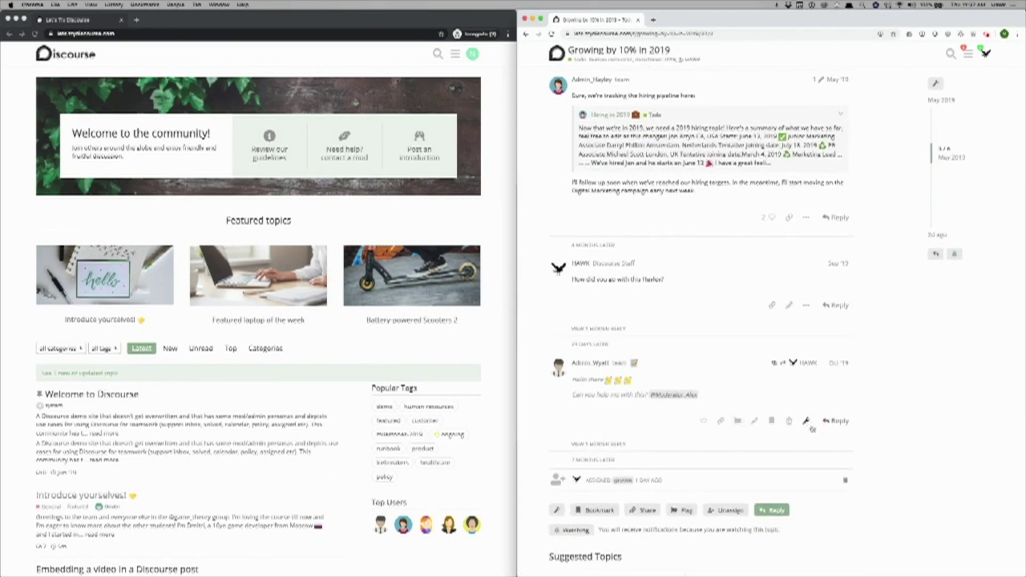
click(805, 422)
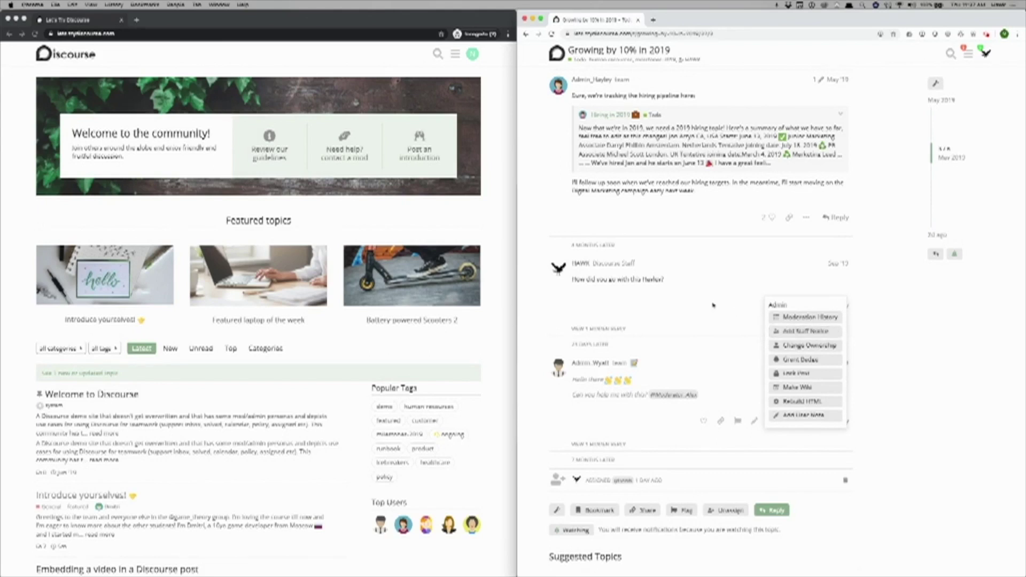
scroll(775, 147, up, 3)
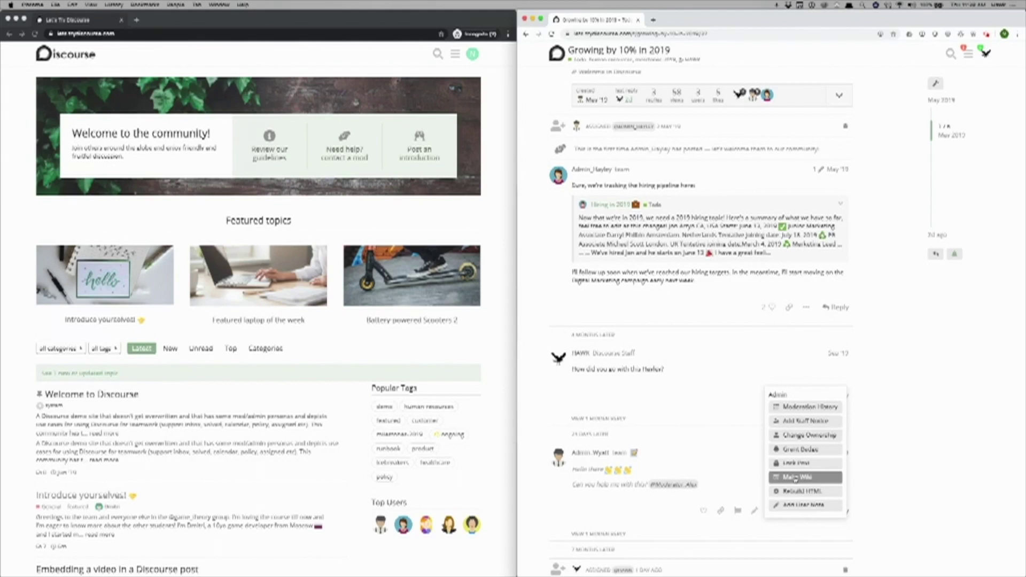
click(796, 422)
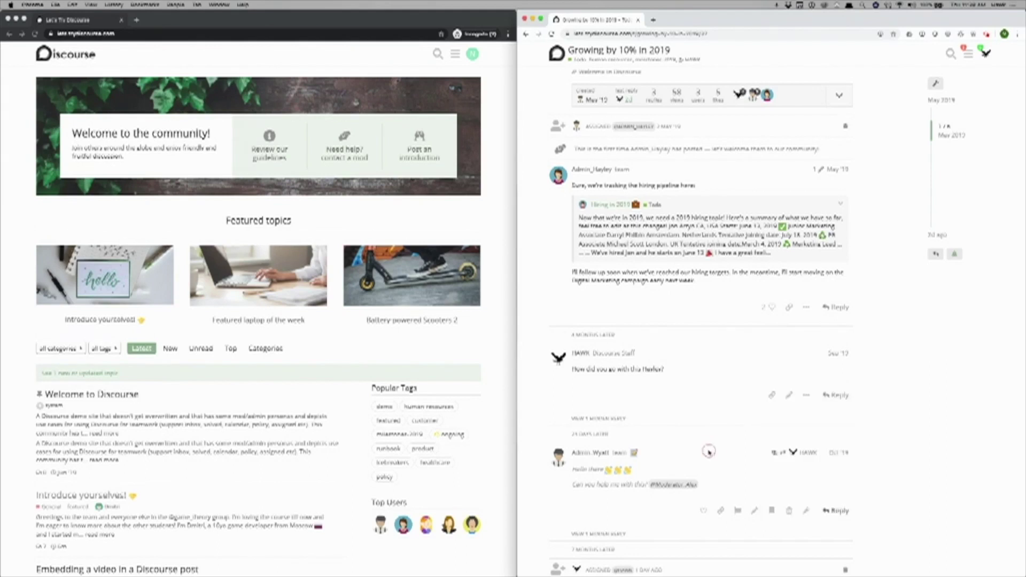
View the user notes kept on the author of the whispered reply and close them without adding a note
click(636, 454)
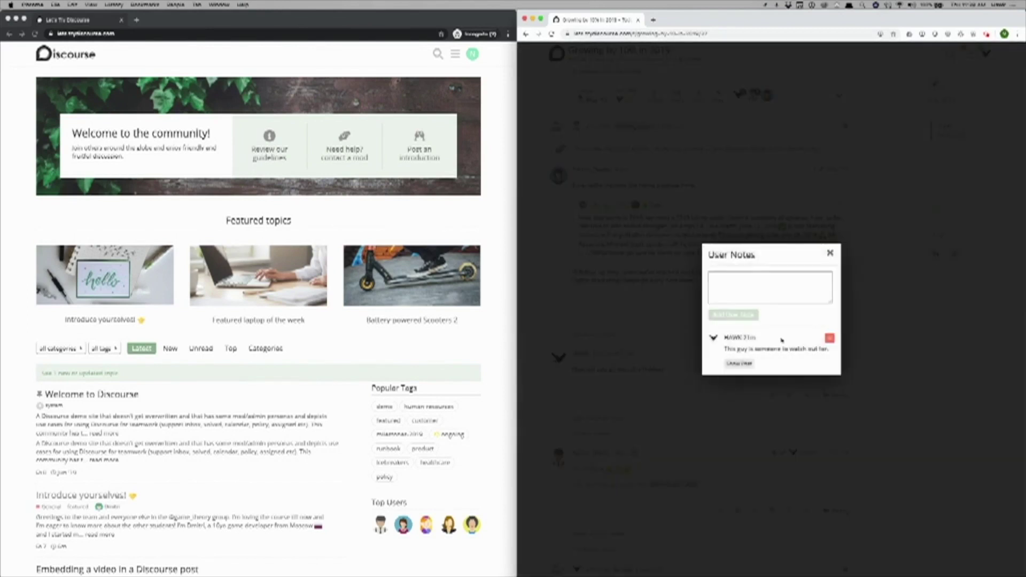
click(832, 253)
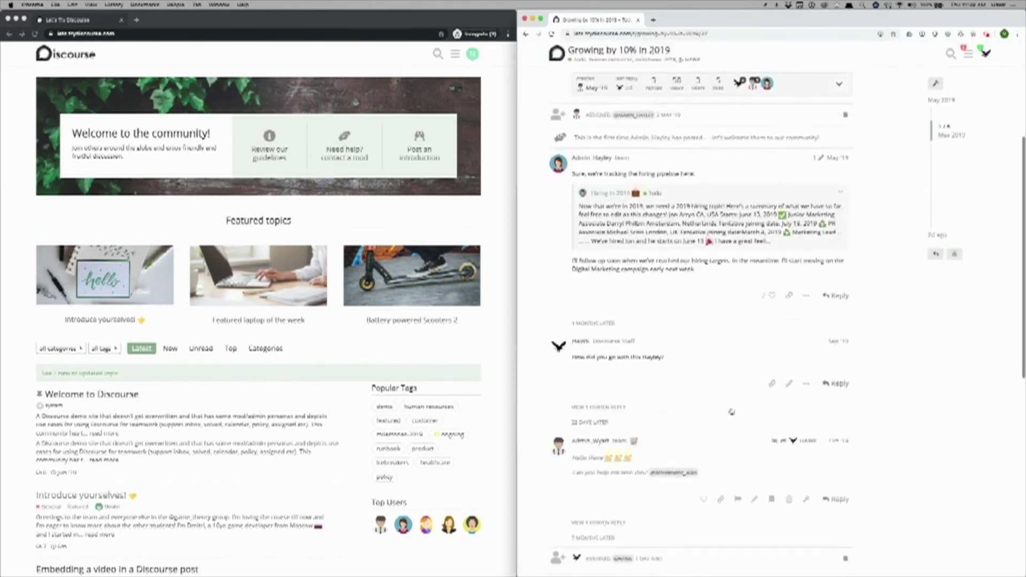
scroll(732, 412, down, 3)
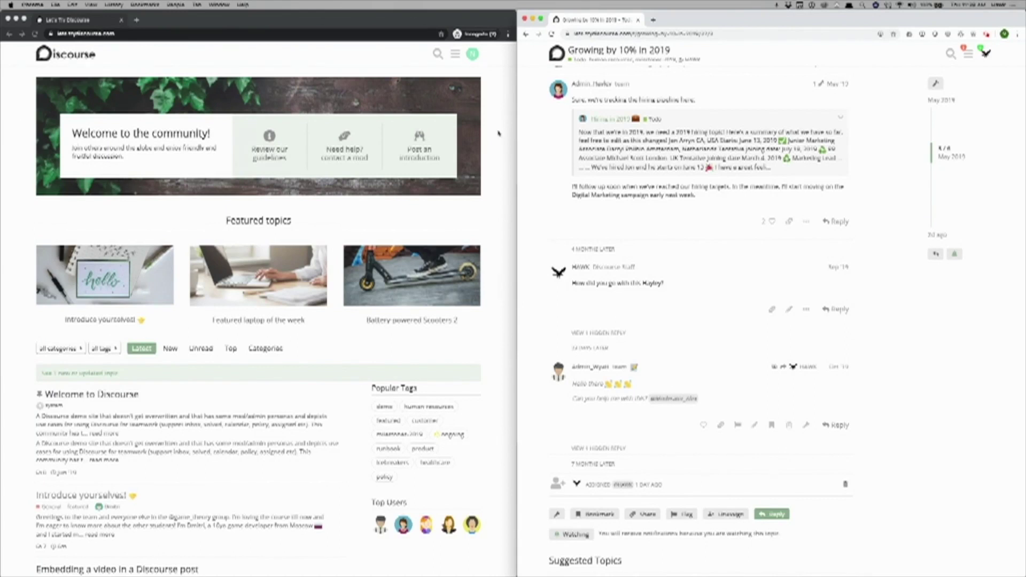
Search the forum for "holiday", open the topic "Holiday Event Calendar" and go to its latest replies
click(951, 54)
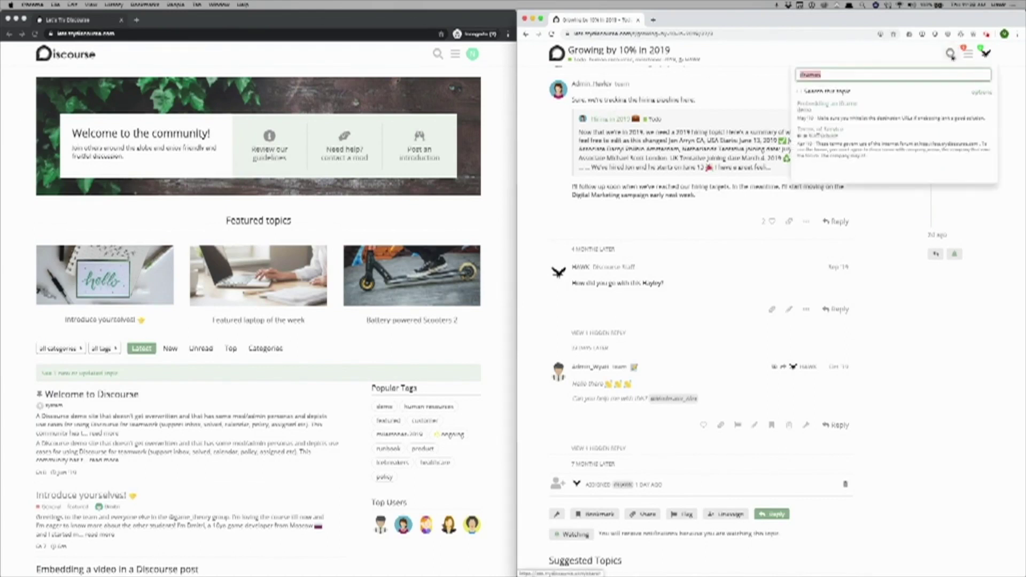
text(holiday)
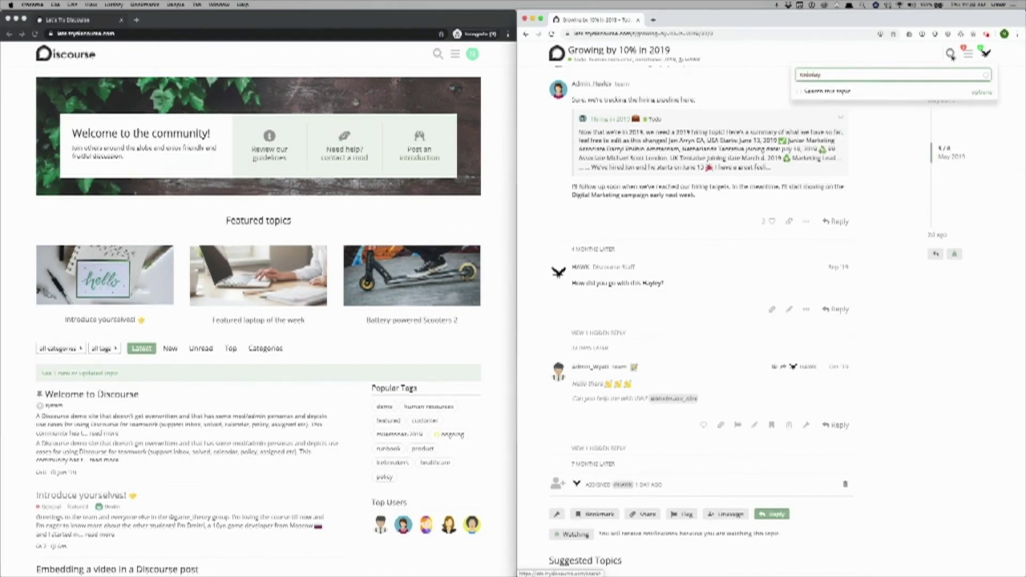
click(859, 112)
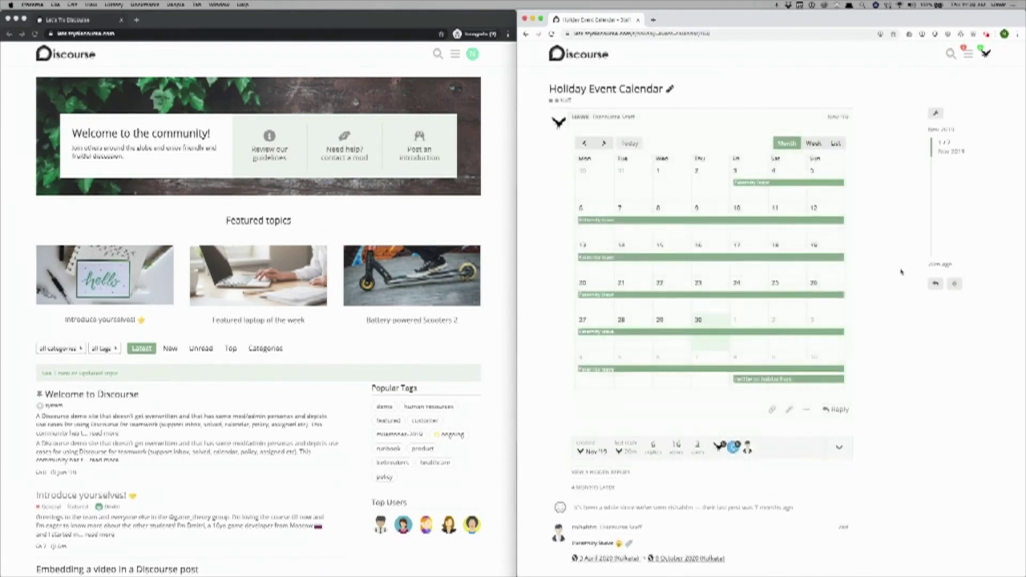
click(934, 266)
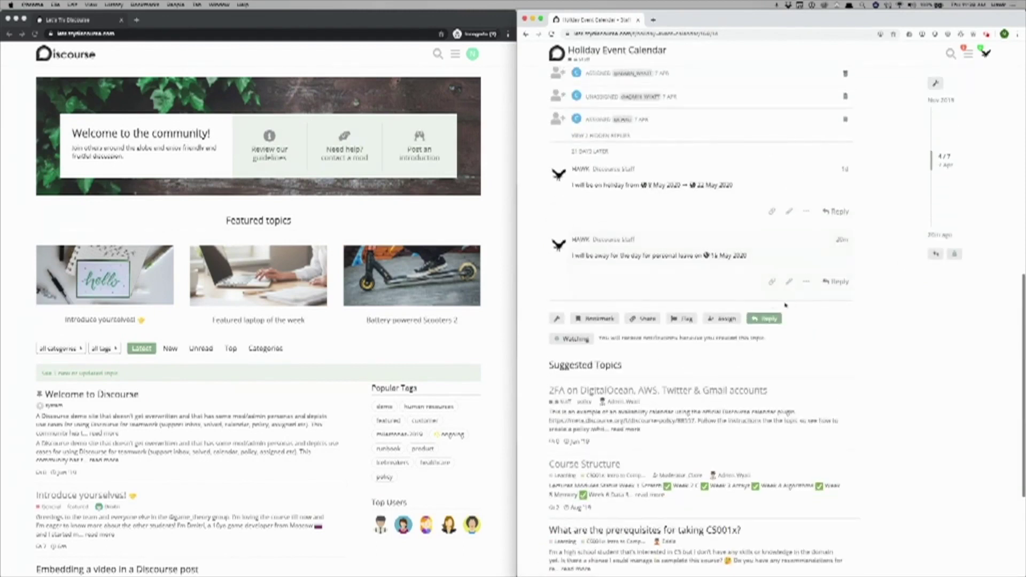
Start a reply to the "Holiday Event Calendar" topic with the text "I will be taking the day off on"
click(765, 320)
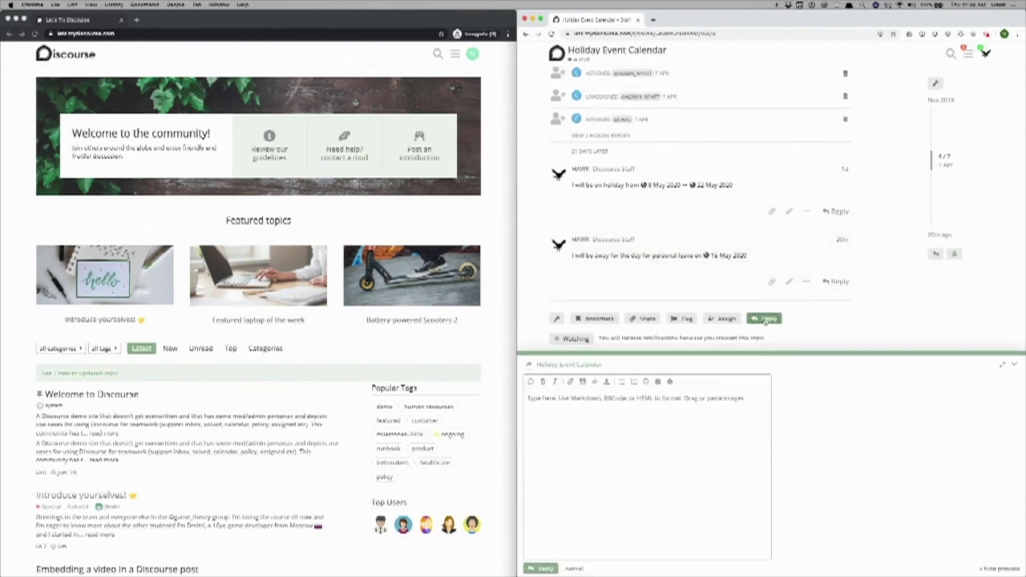
click(585, 445)
text(I will)
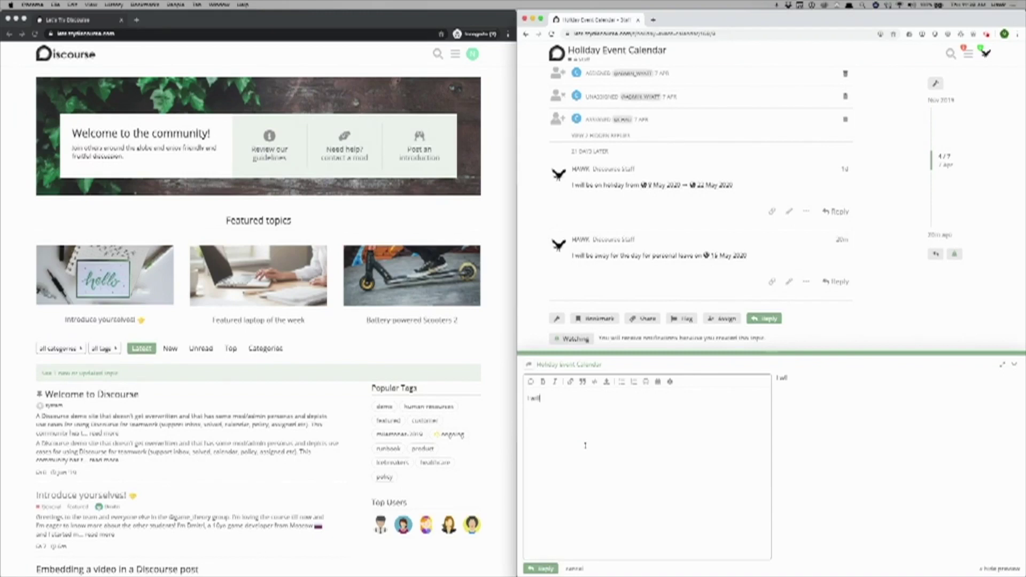
text( ee taking the day off on)
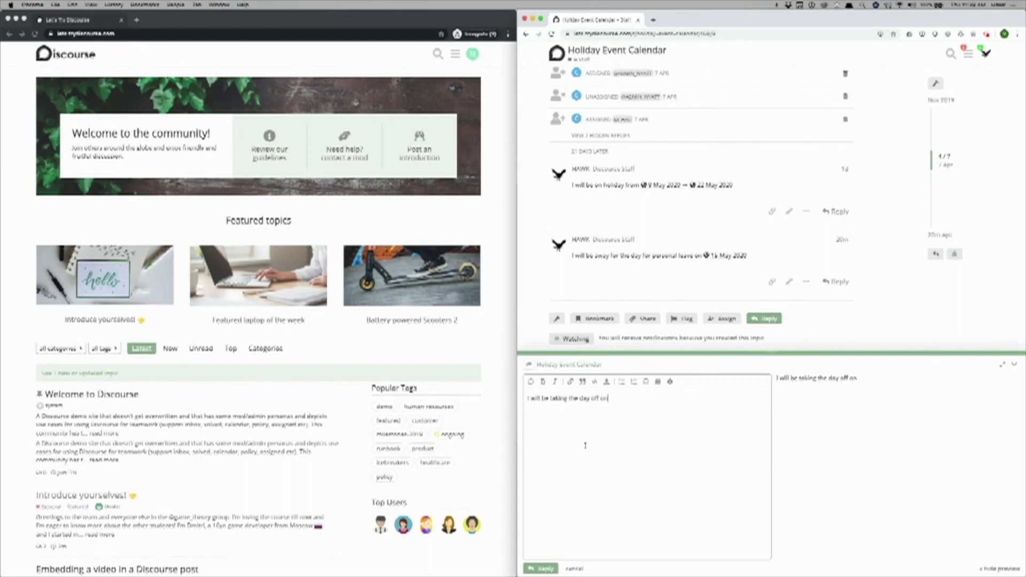
Insert the date 8 May 2020 into the reply, post it and return to the calendar in the topic's first post
click(658, 382)
click(876, 261)
click(856, 296)
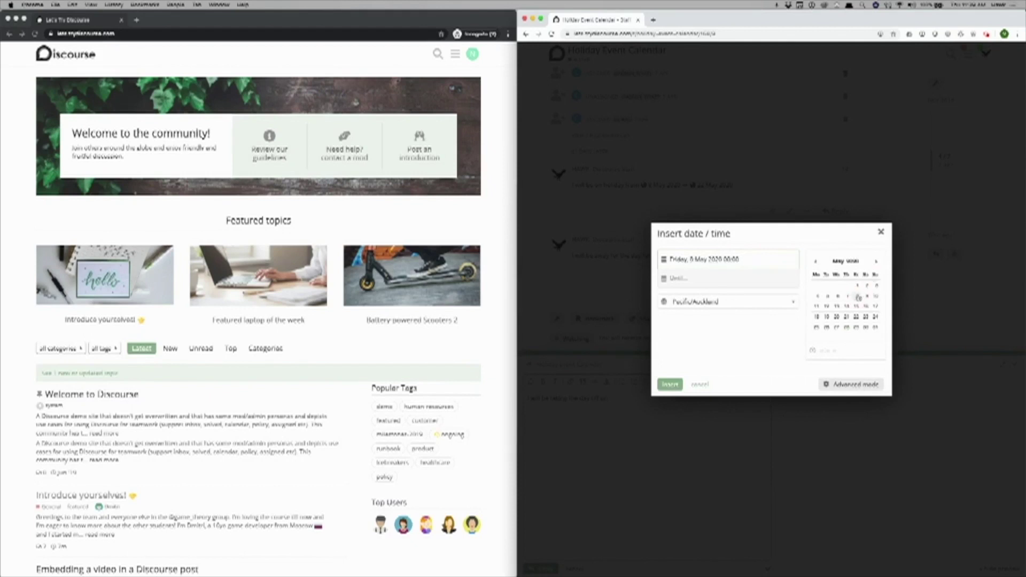
click(670, 384)
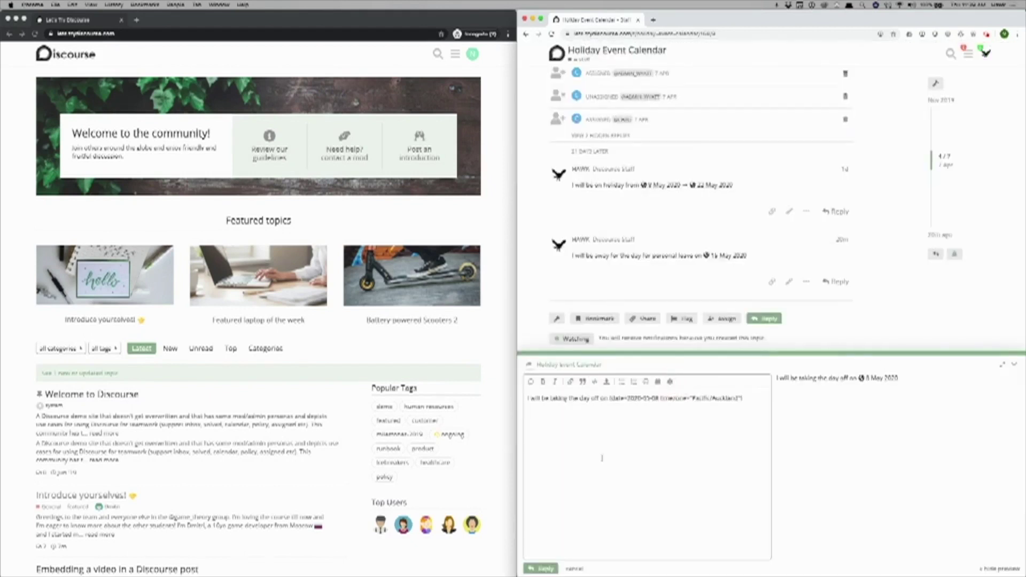
click(535, 569)
mouse_move(673, 326)
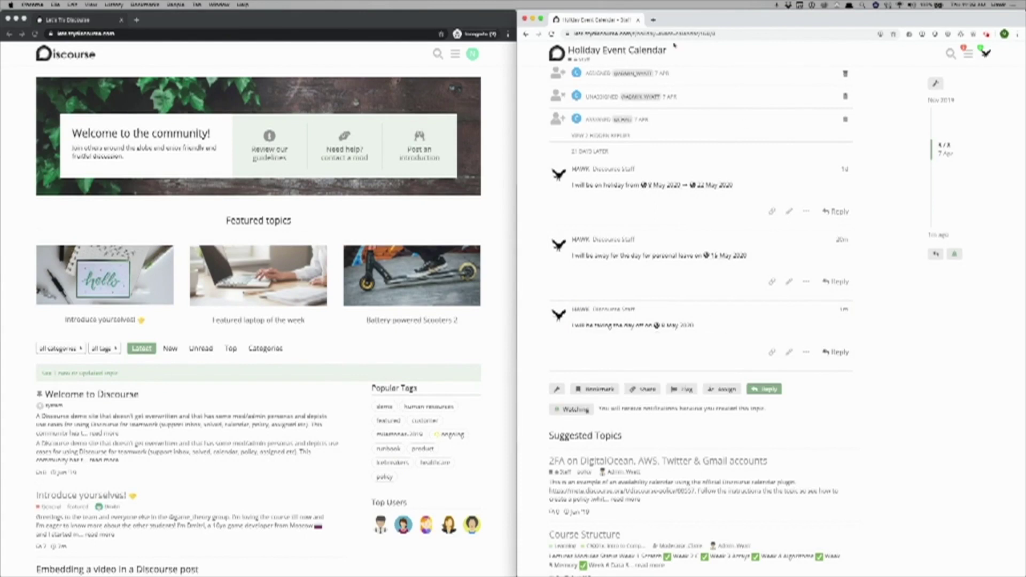
click(653, 51)
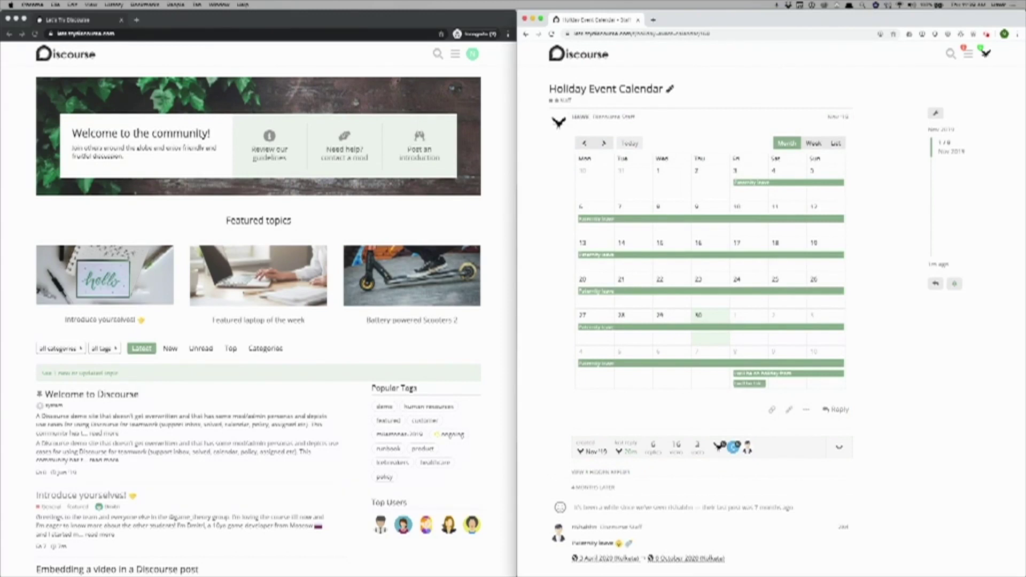
Go to the forum's list of categories and open the Knowledge Base category
click(579, 53)
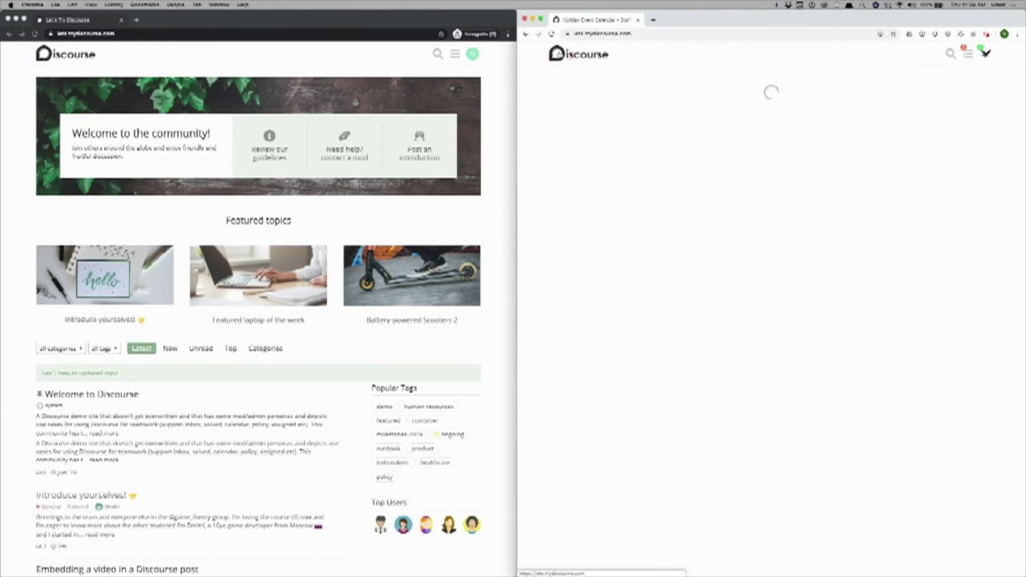
click(762, 348)
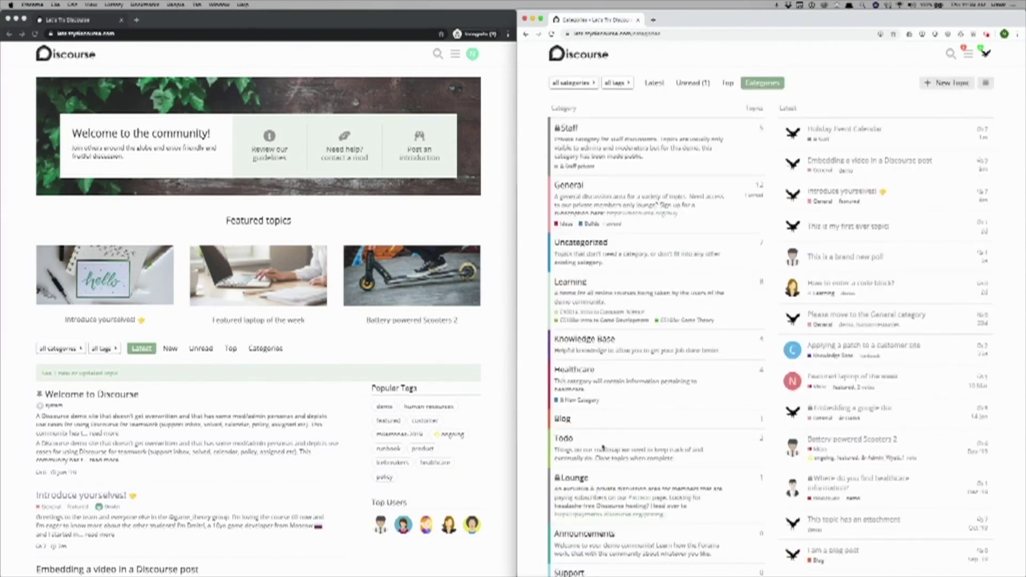
click(599, 340)
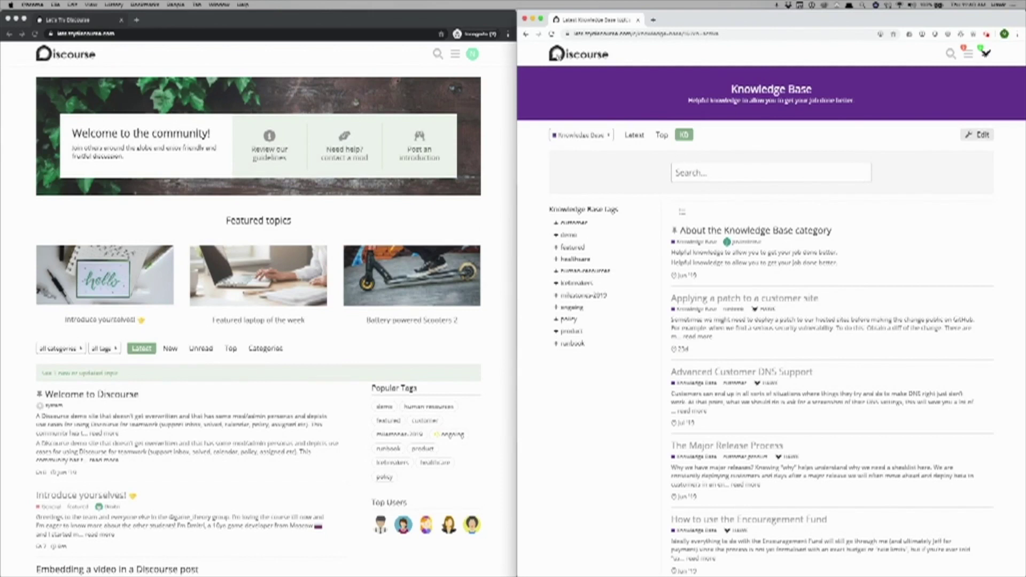
Return to the list of categories, open the Blog category and view its topic "I am a blog post"
click(558, 55)
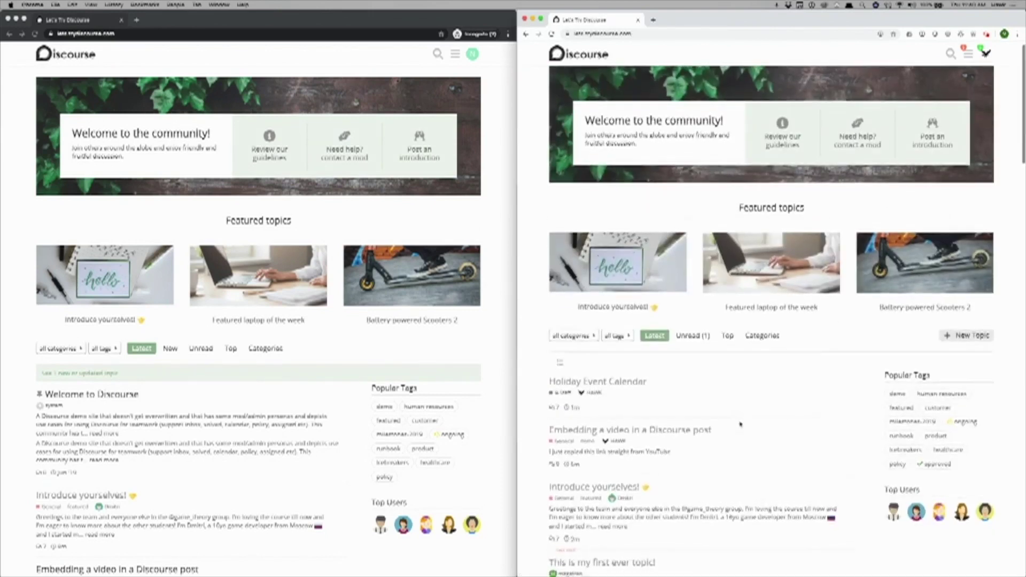
click(762, 280)
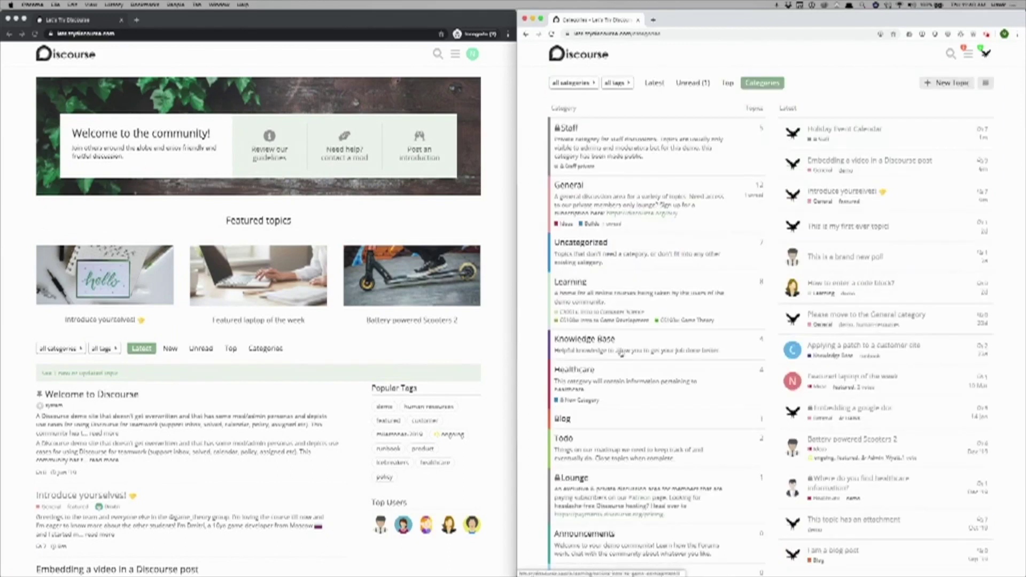
click(562, 420)
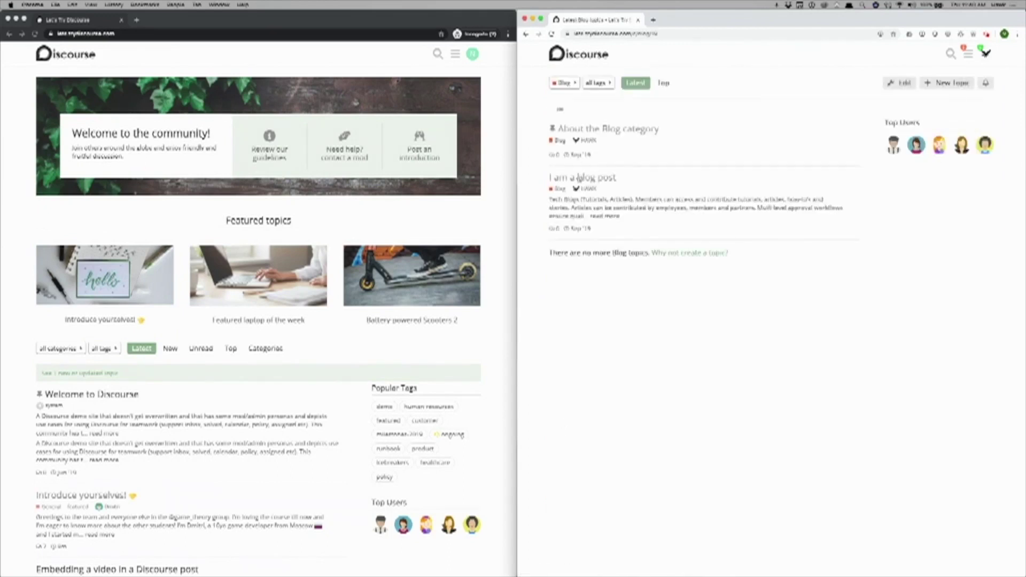
click(579, 177)
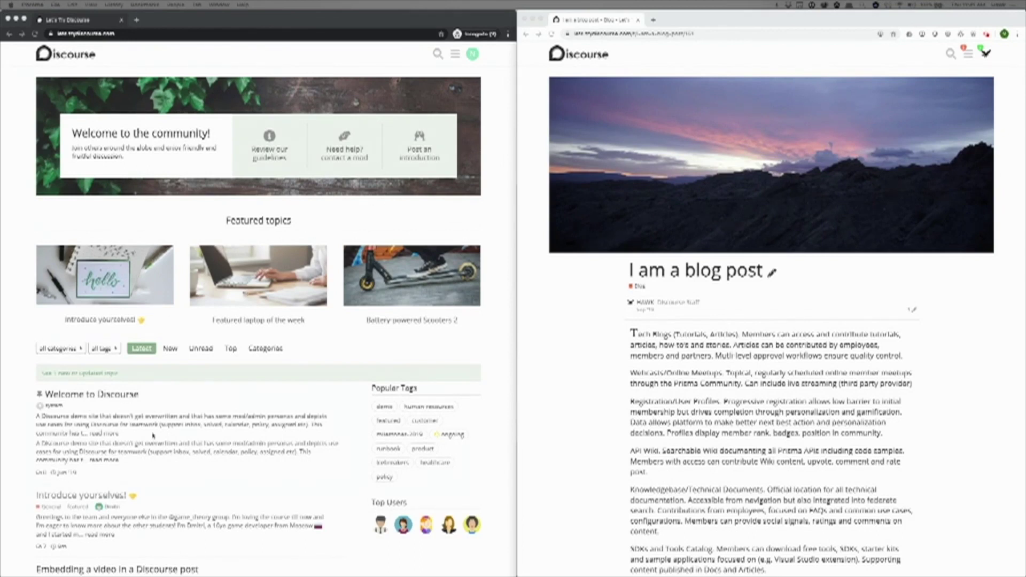
Go back to the forum's home page and open the topic "This is a brand new poll"
click(555, 56)
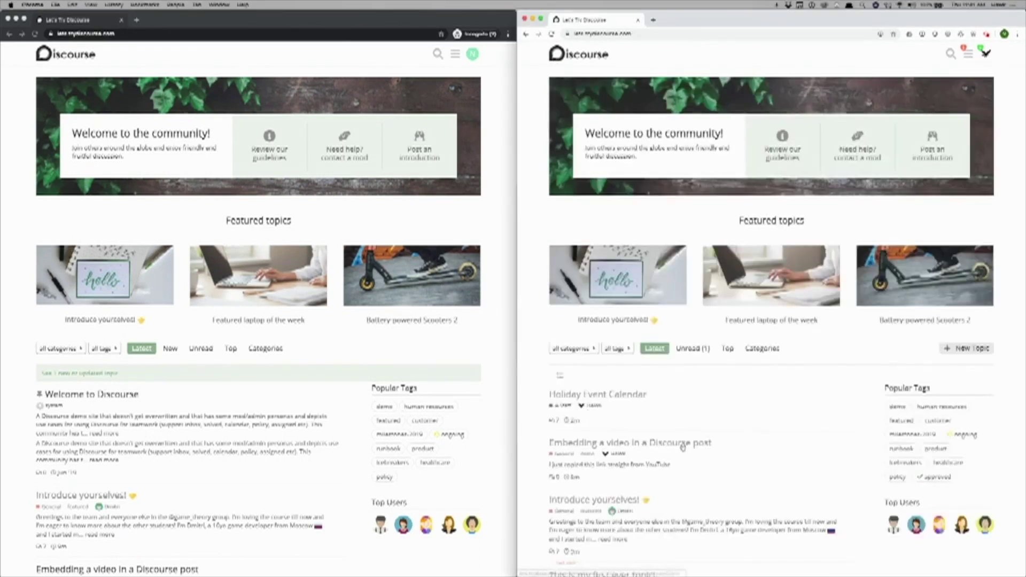
scroll(683, 449, down, 3)
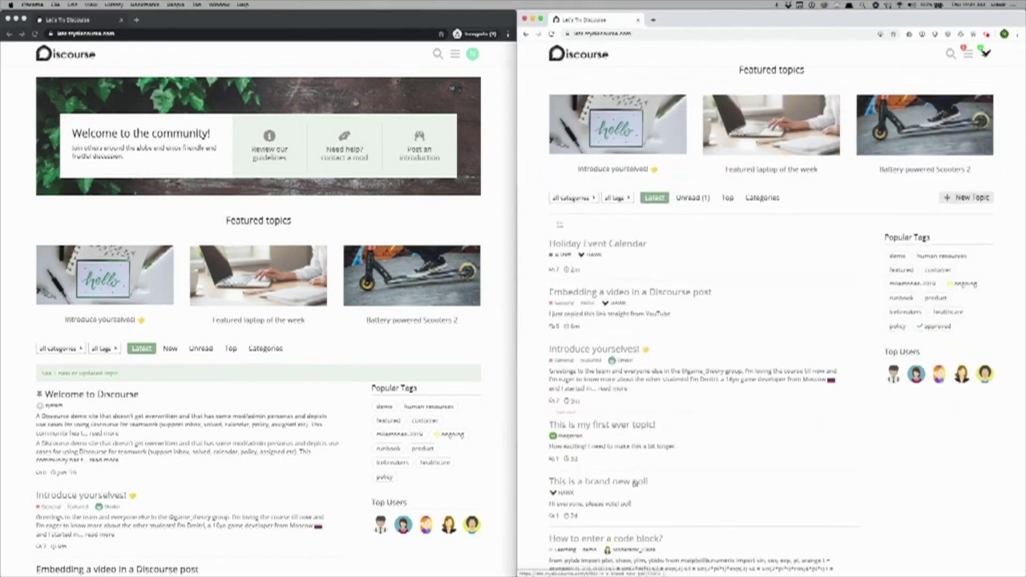
click(634, 483)
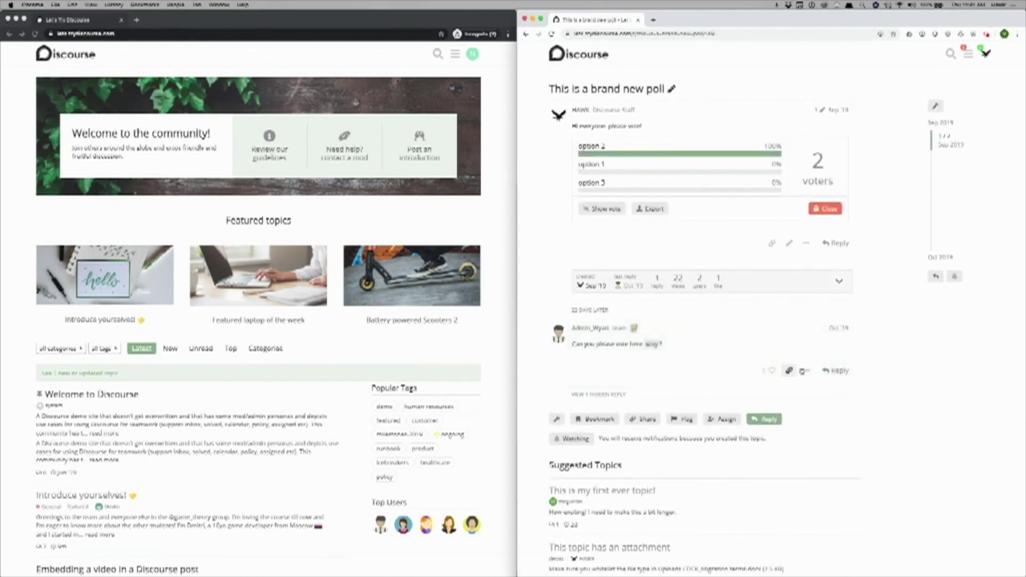
Flag the poll topic as "Something Else" with the message "This poll should be in another category."
click(676, 420)
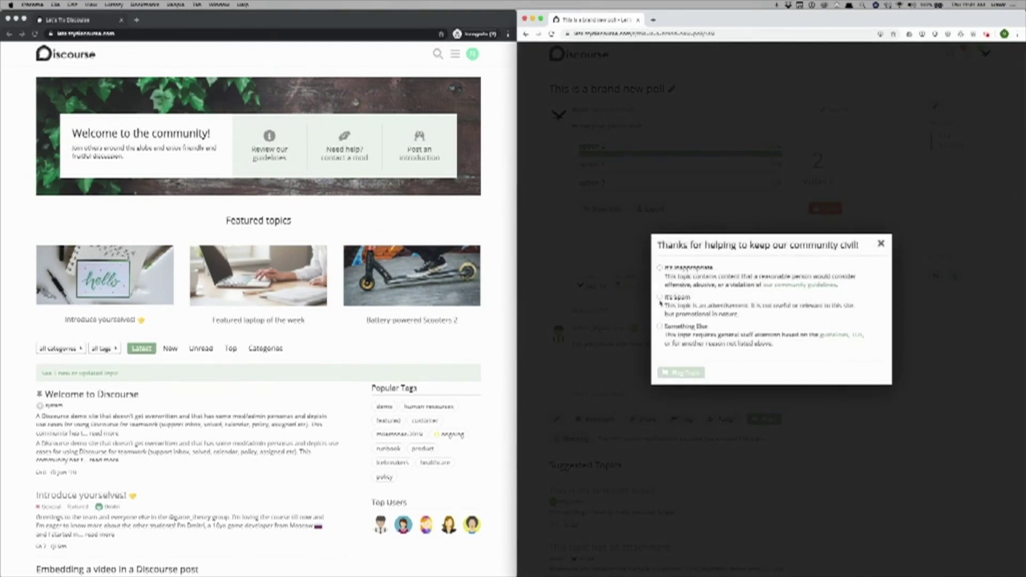
click(662, 327)
click(677, 329)
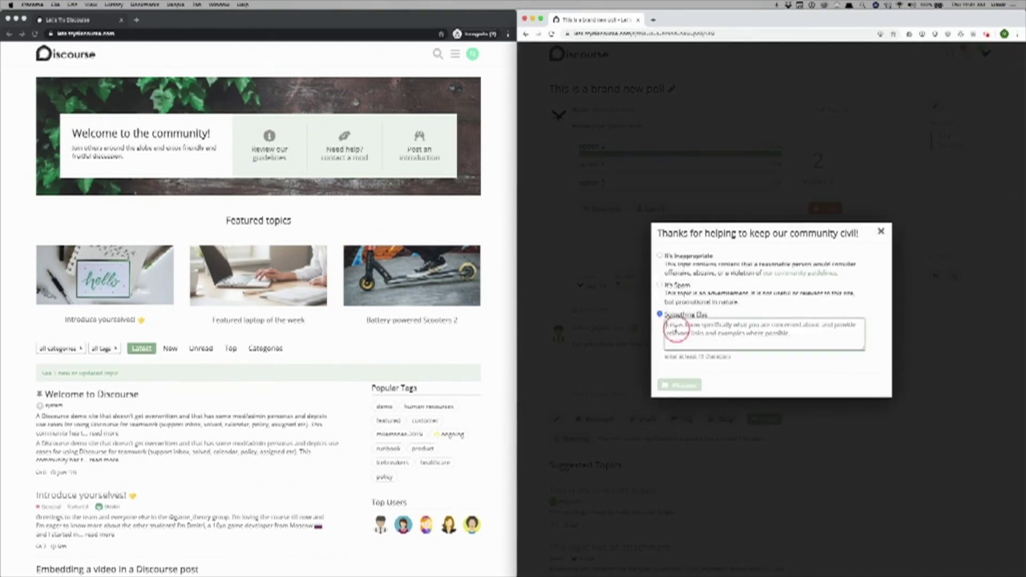
text(This p)
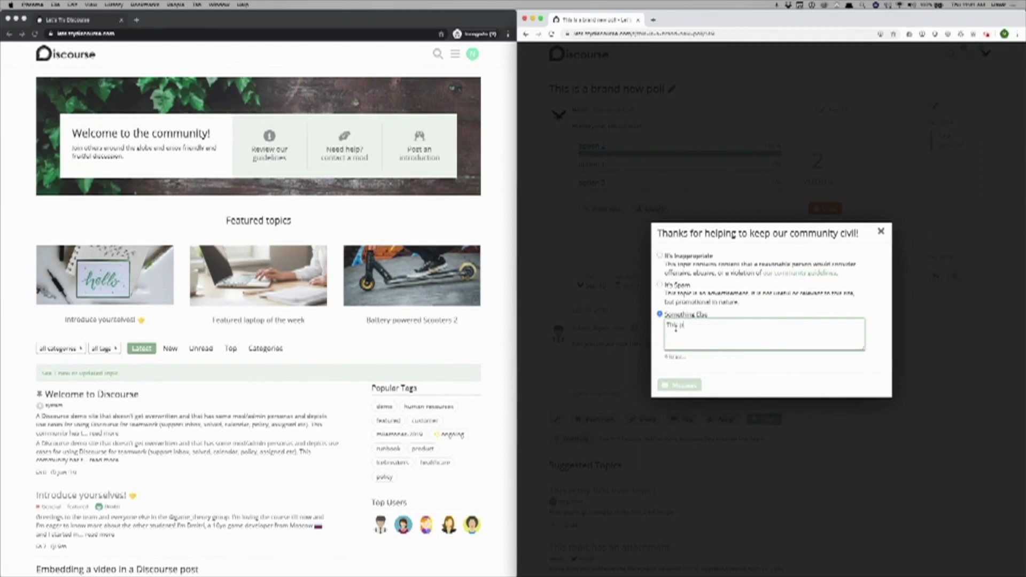
text(oll should be in)
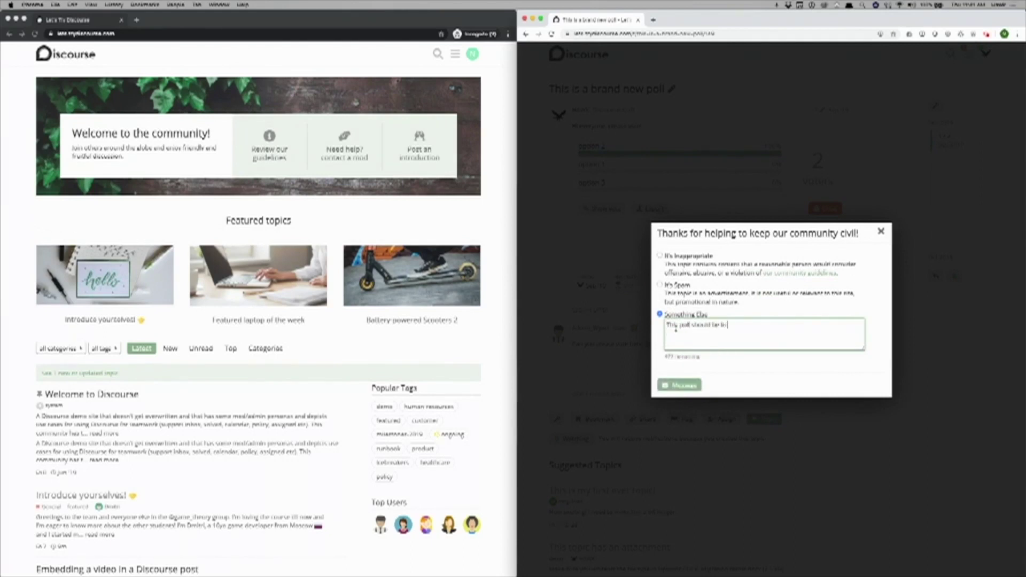
text( another category)
click(695, 387)
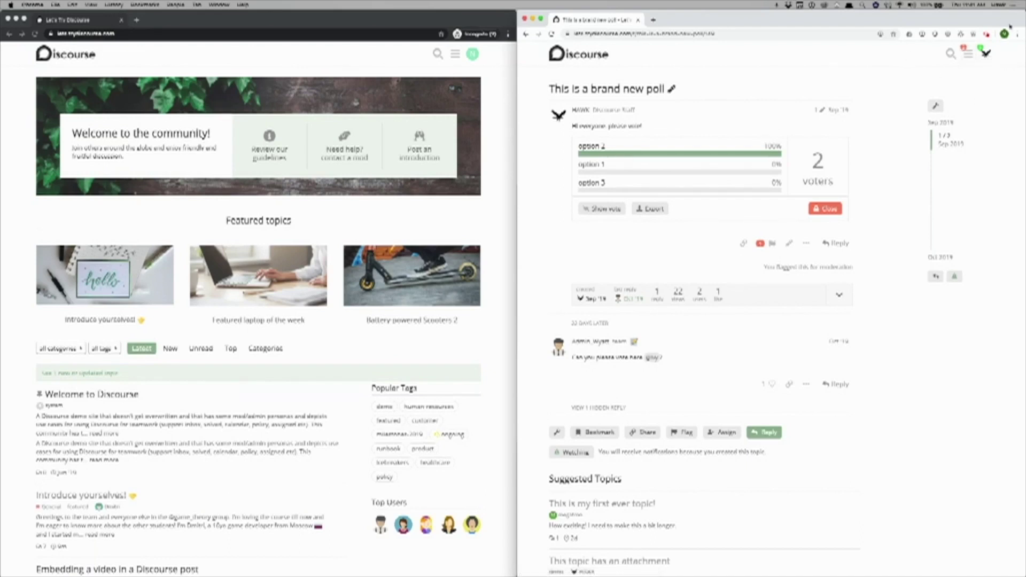
In the review queue, ignore the flag on "Embedding a video in a Discourse post" and agree with the flag on "This is a brand new poll"
click(968, 54)
click(957, 111)
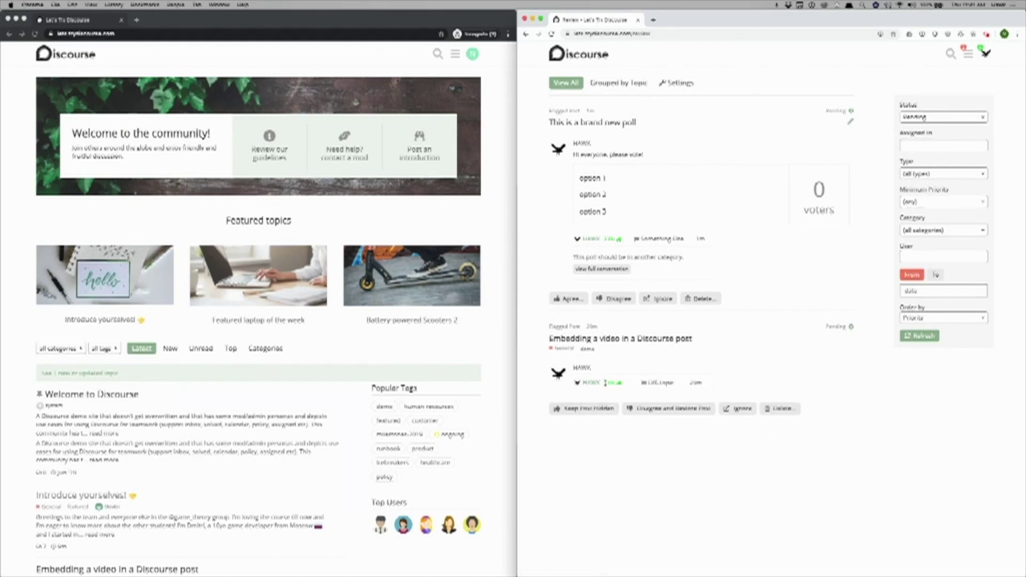
mouse_move(606, 385)
click(737, 409)
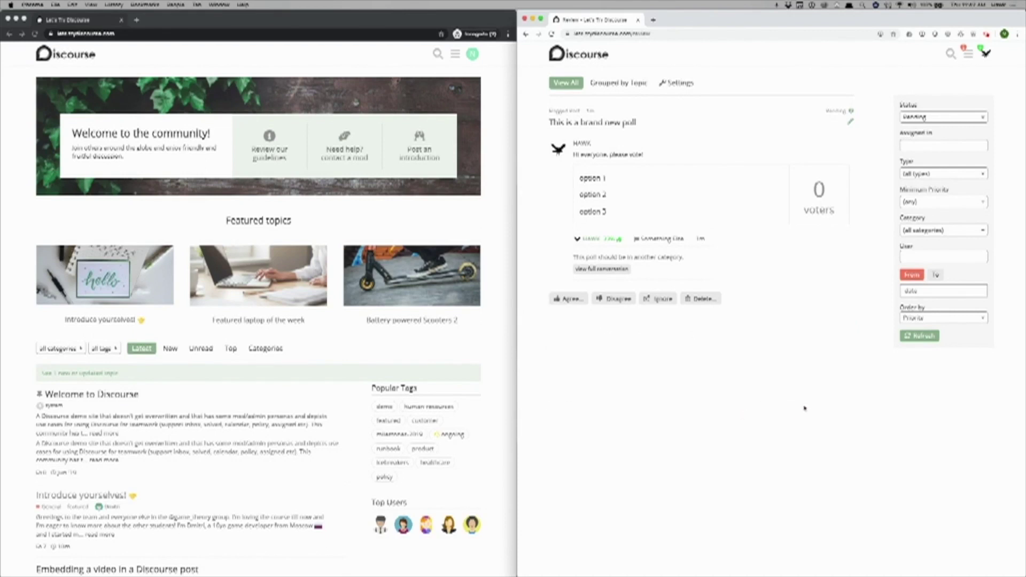
click(569, 299)
click(586, 353)
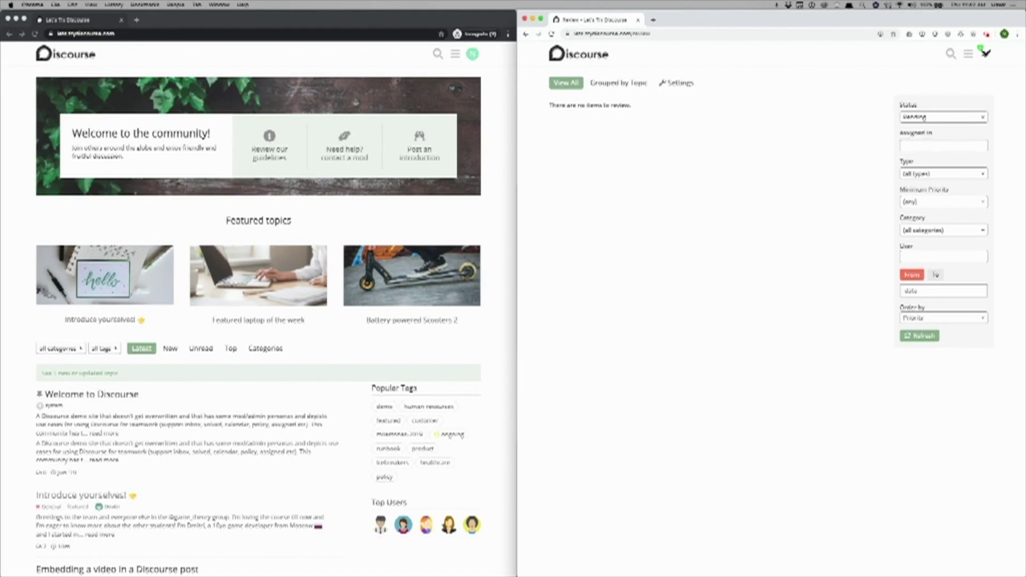
From the forum's home page, open and discard a blank new topic and view the notification "Post hidden by community flags"
click(560, 52)
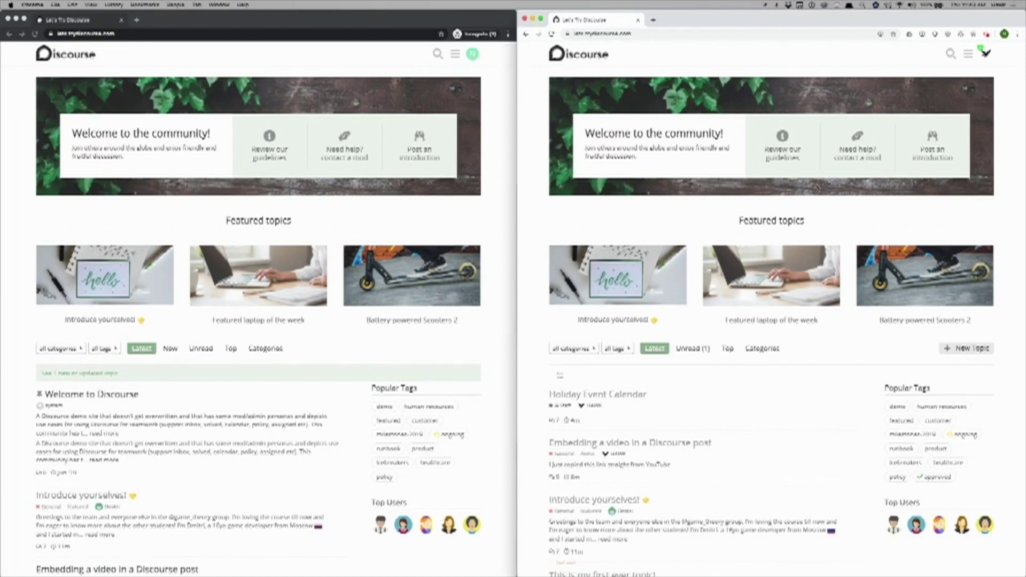
key(c)
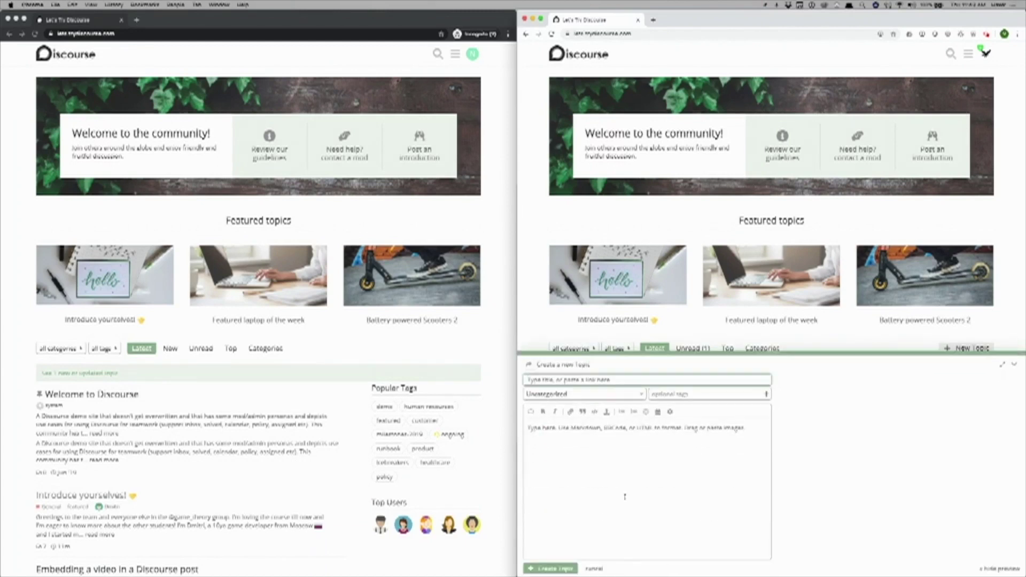
click(593, 569)
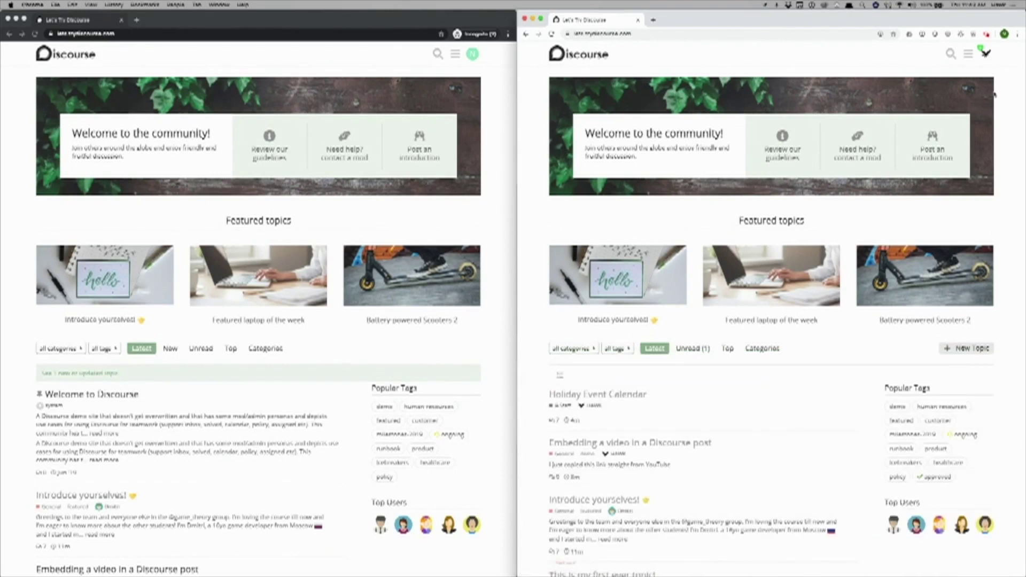
click(987, 55)
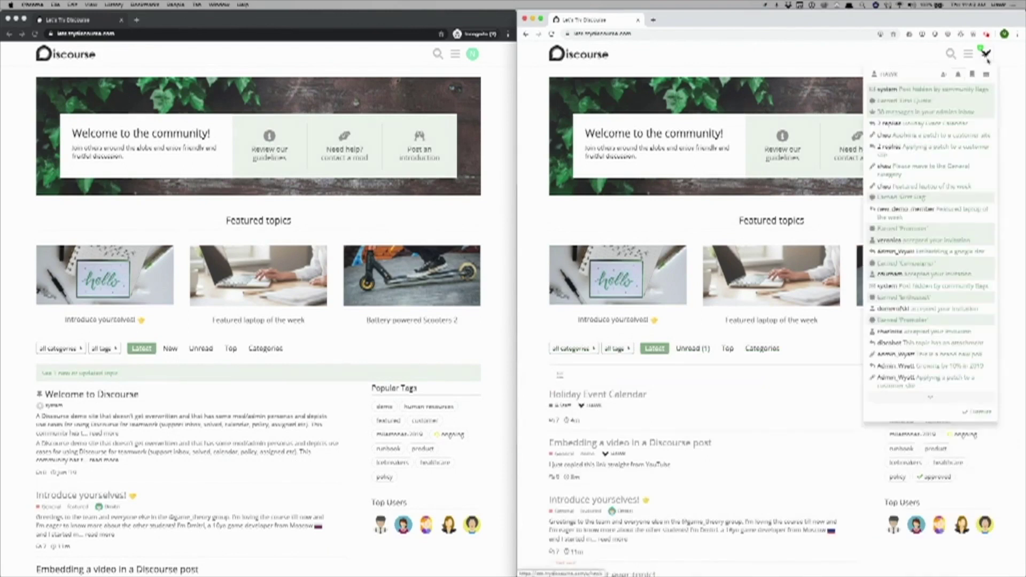
click(965, 89)
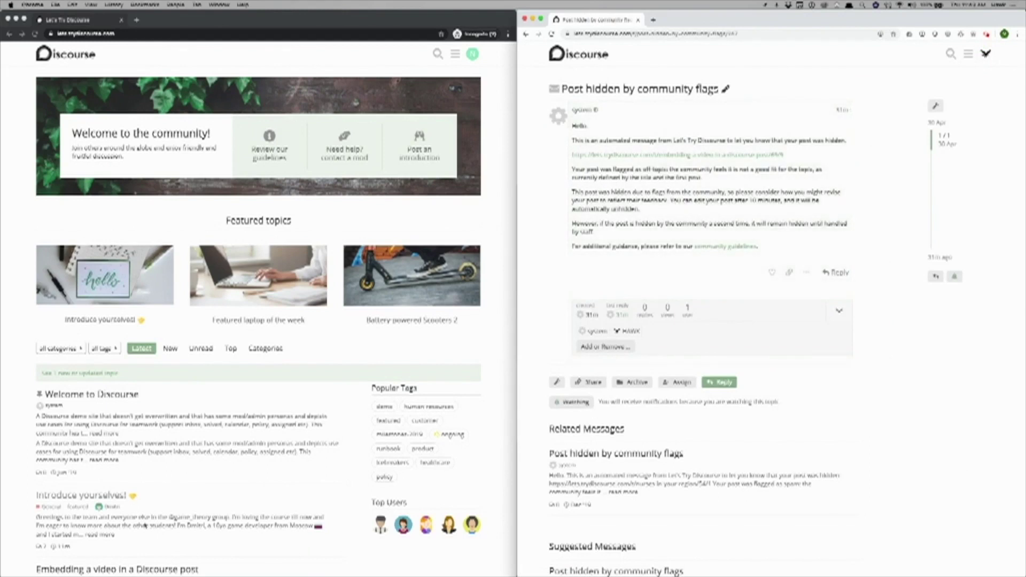
In the regular member's window, visit "Introduce yourselves!", return to the home page and open the topic "This is my first ever topic!"
click(91, 497)
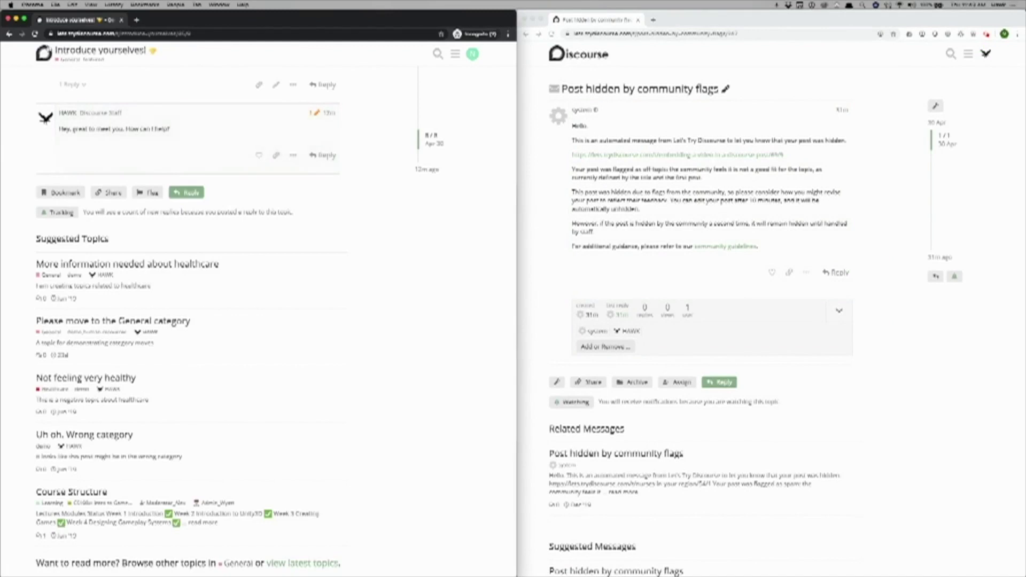
click(47, 52)
scroll(186, 505, down, 2)
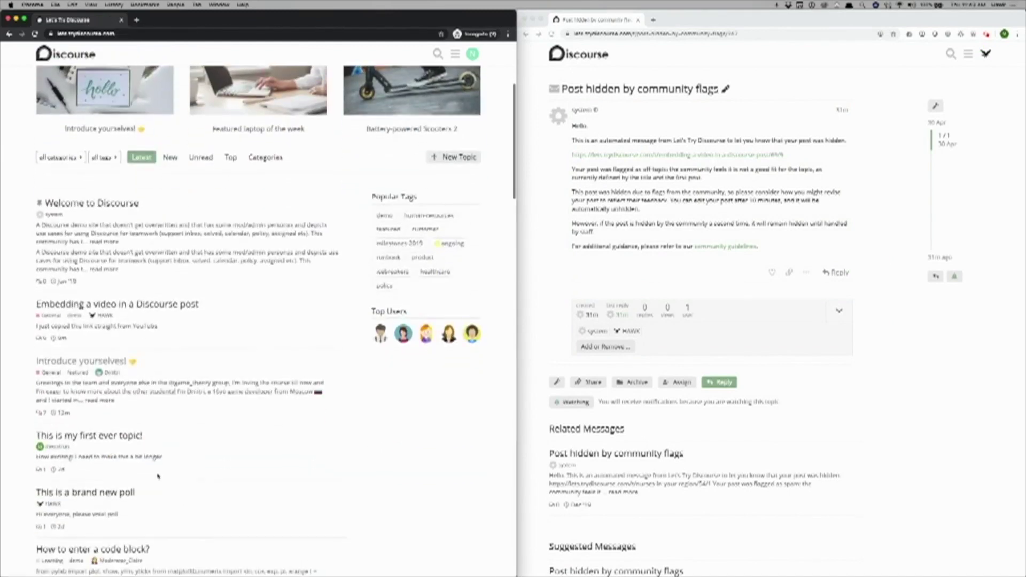
click(85, 458)
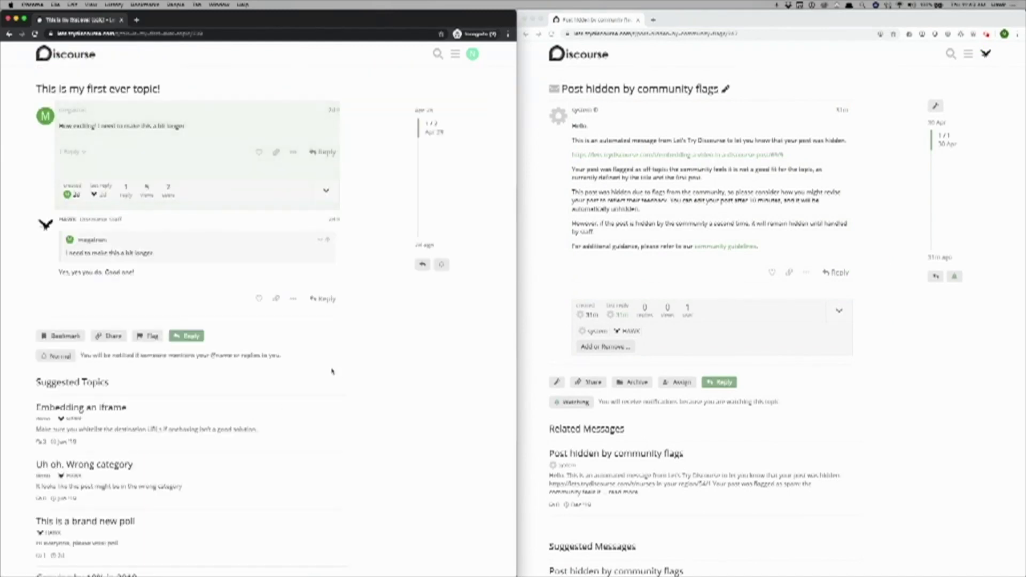
Post a reply that mentions the staff member's username and asks "will you please jump in here and give me a hand?"
click(186, 336)
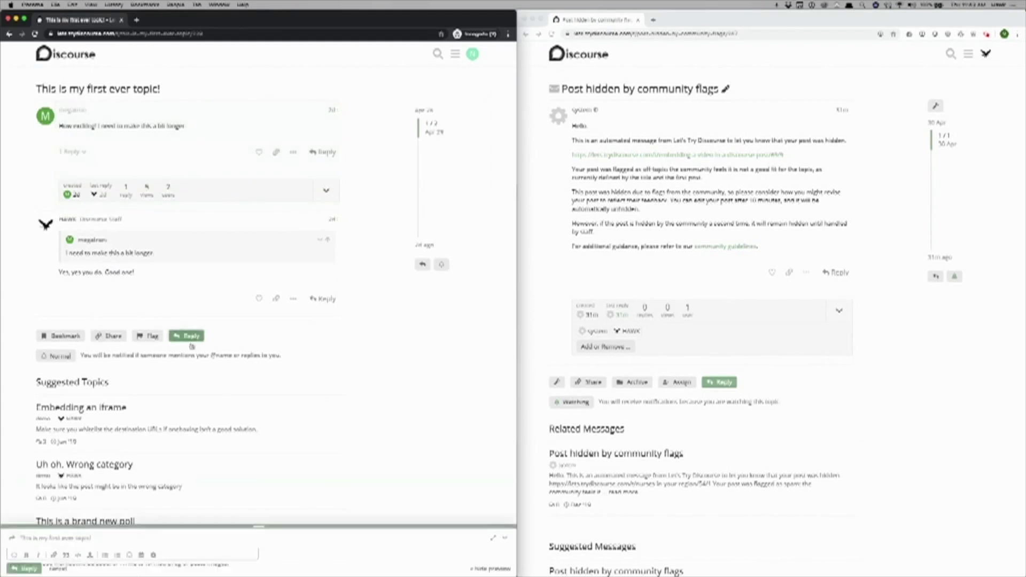
text(Hi @hawk)
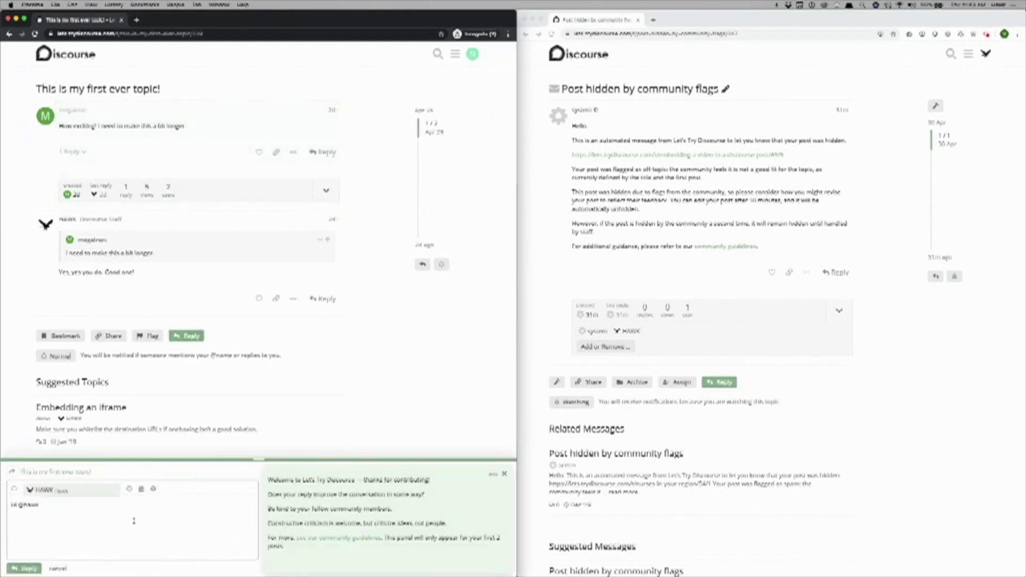
text( will yo)
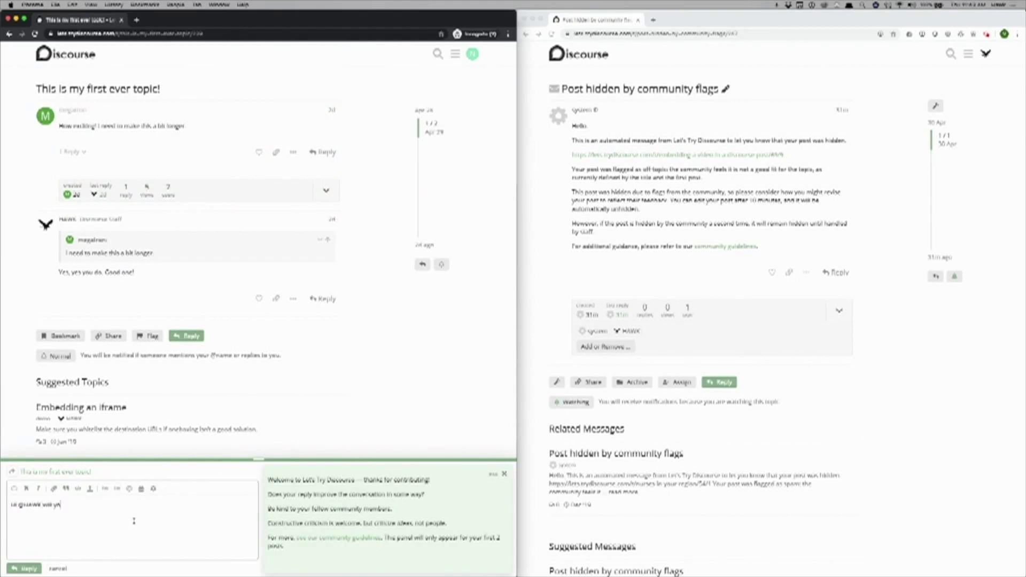
text(u please jump in here and give me a hand!)
click(24, 567)
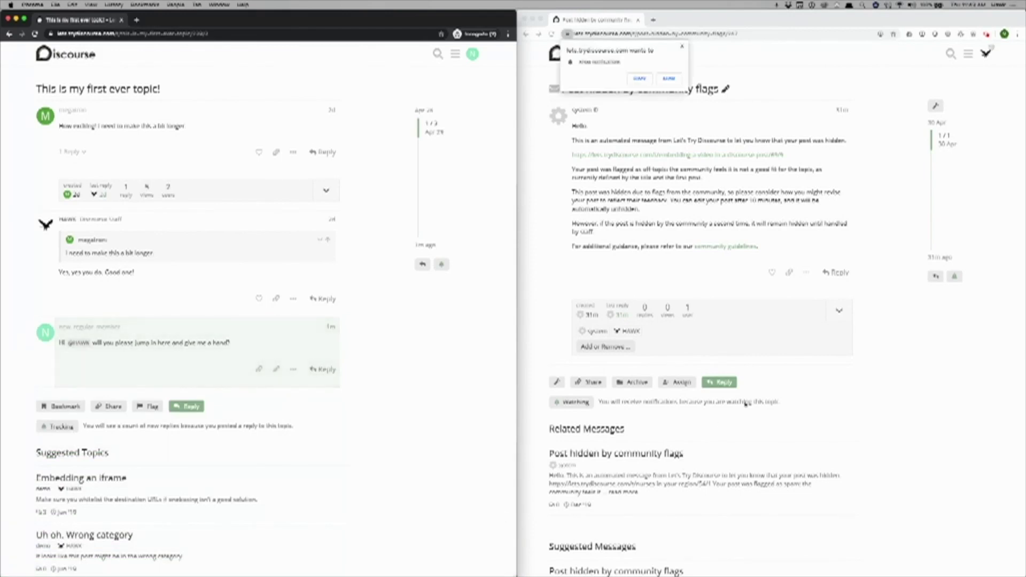
In the staff member's window, dismiss the browser's notification request and view the account's notifications and assigned topics
click(681, 48)
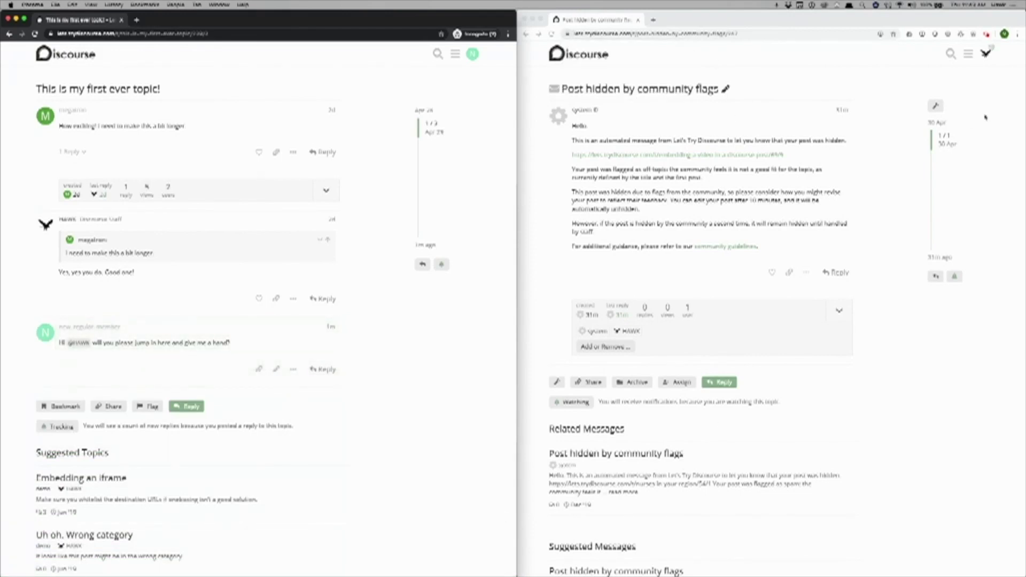
click(990, 49)
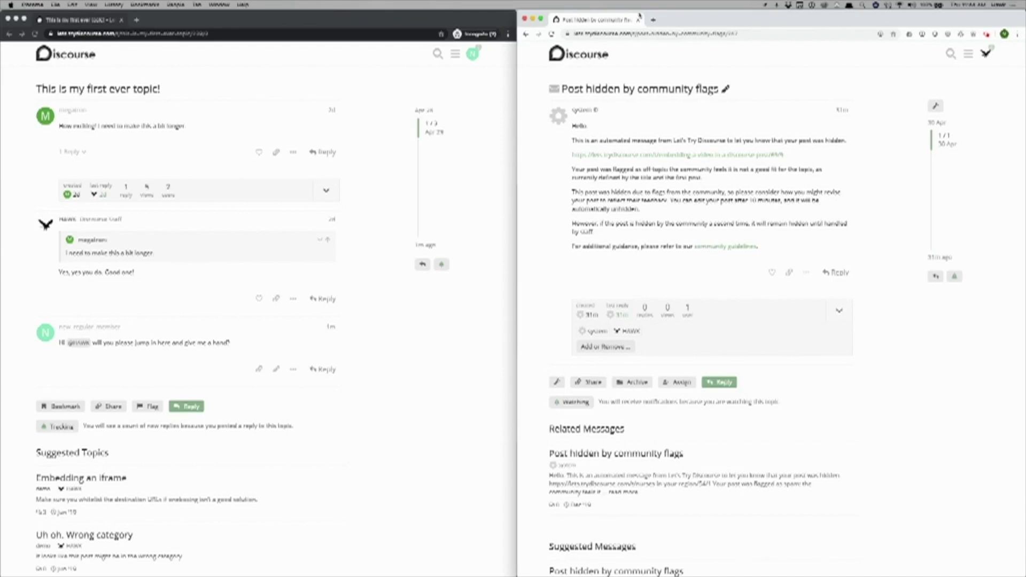
click(986, 54)
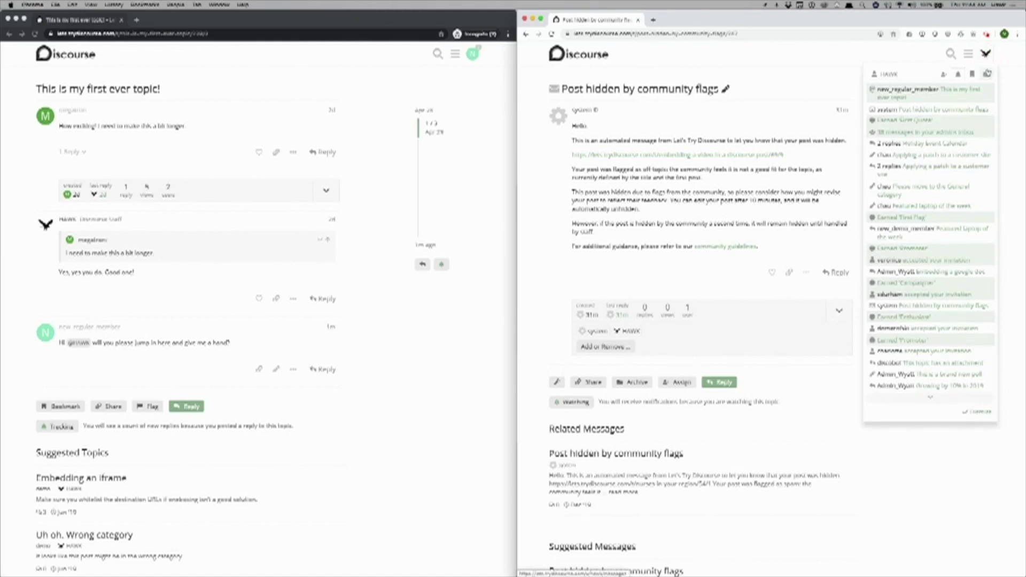
click(943, 73)
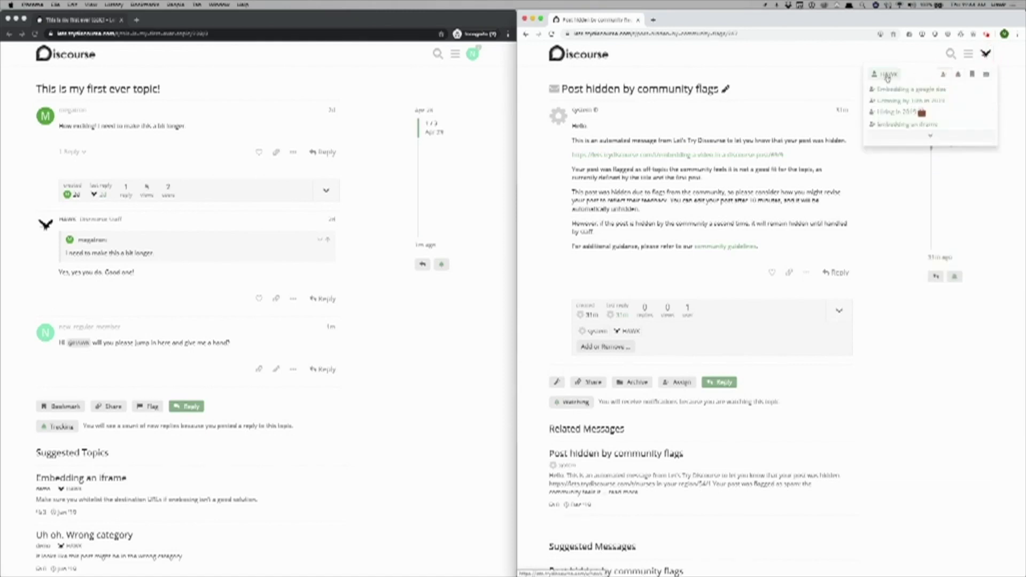
Open the staff account's preferences and view its email settings
click(958, 75)
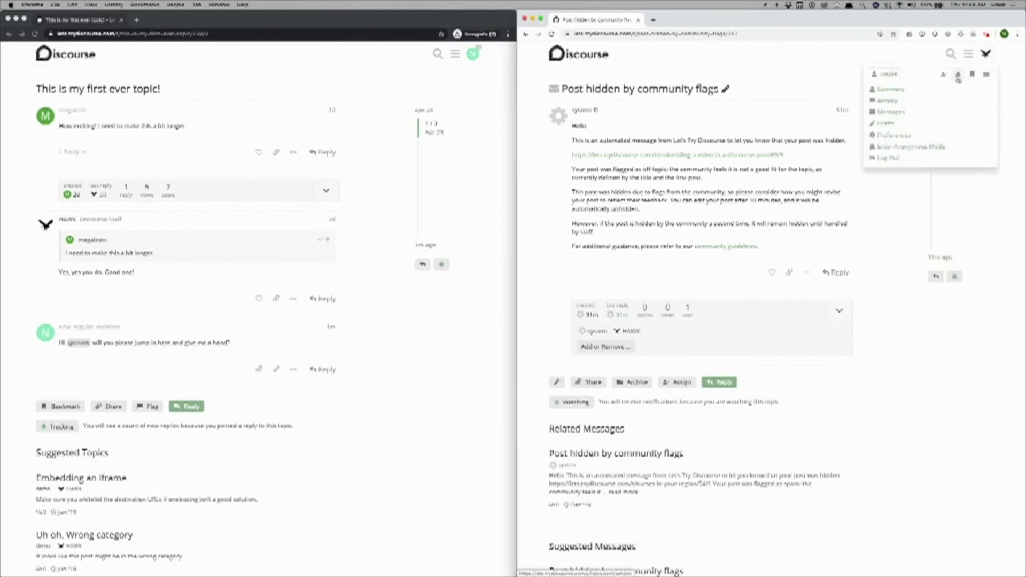
click(906, 135)
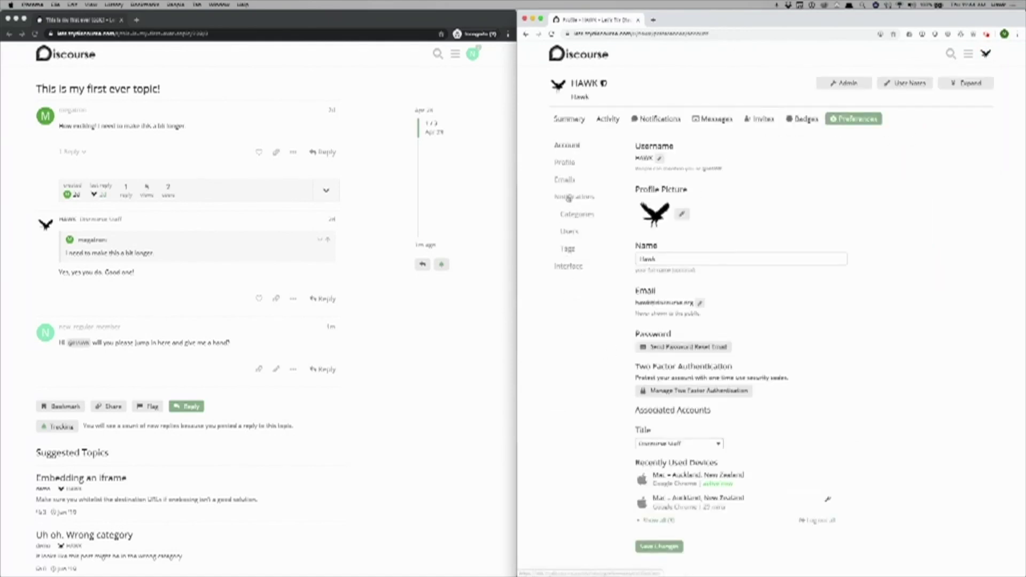
click(563, 180)
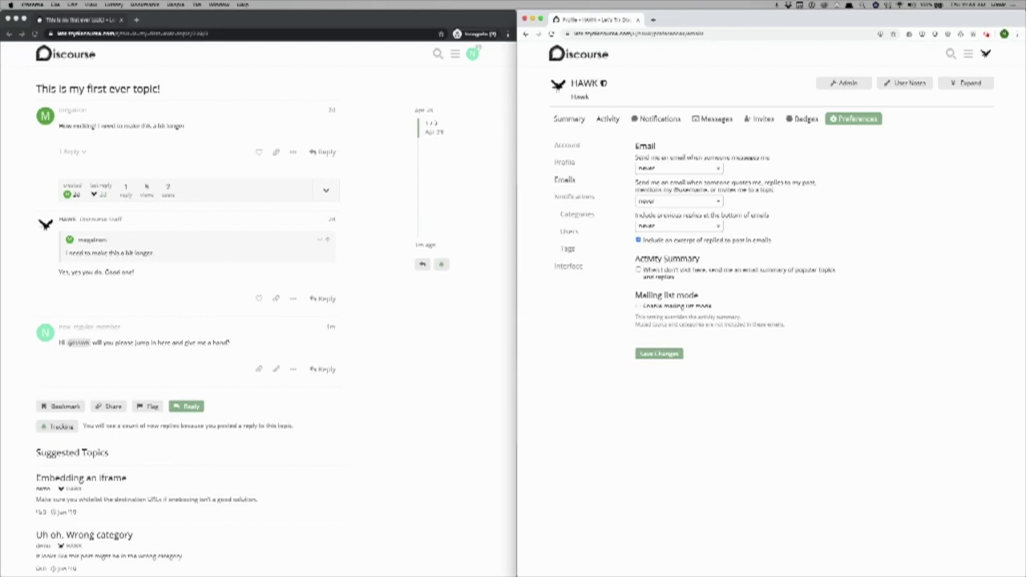
Open meta.discourse.org/admin in a new browser tab and look through the dashboard's list of available reports
click(653, 20)
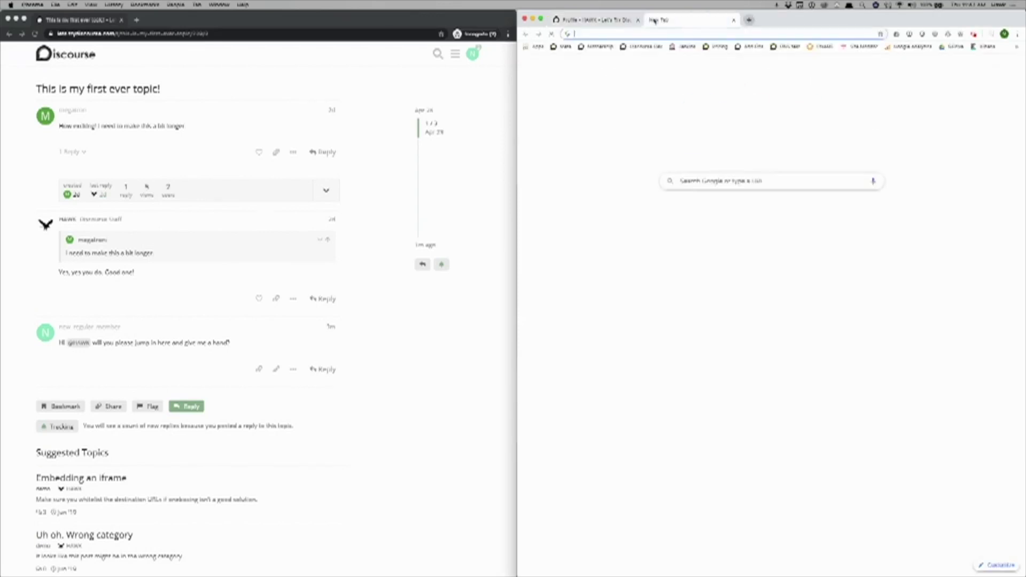
text(https://meta.discourse.org/admin)
key(Return)
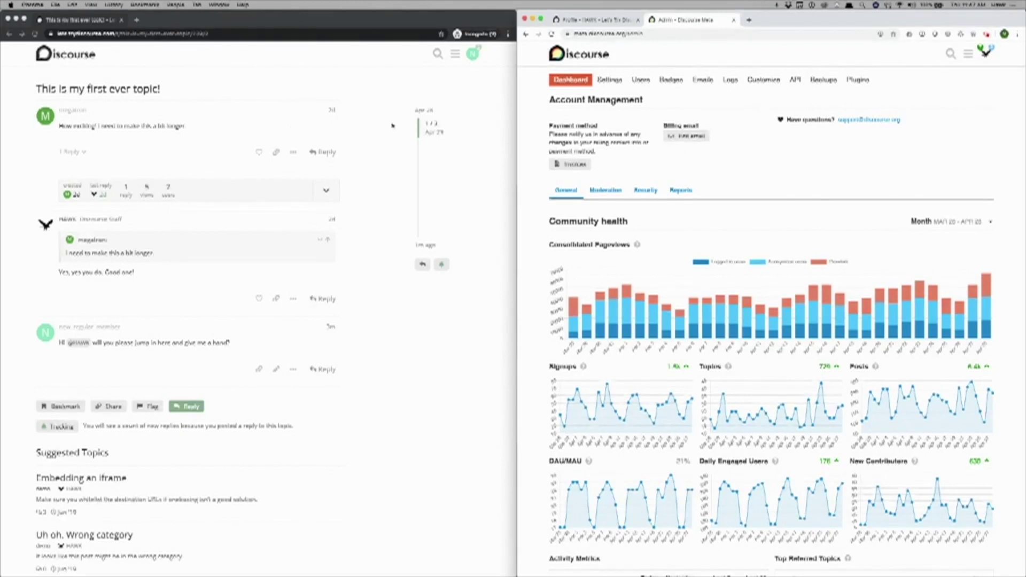
click(681, 192)
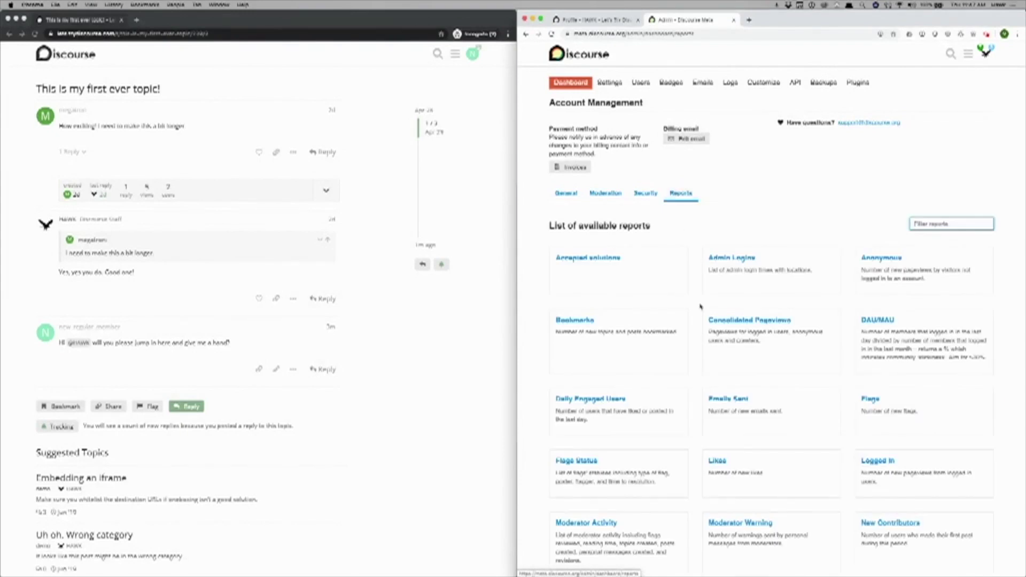
scroll(701, 304, down, 3)
scroll(701, 304, up, 3)
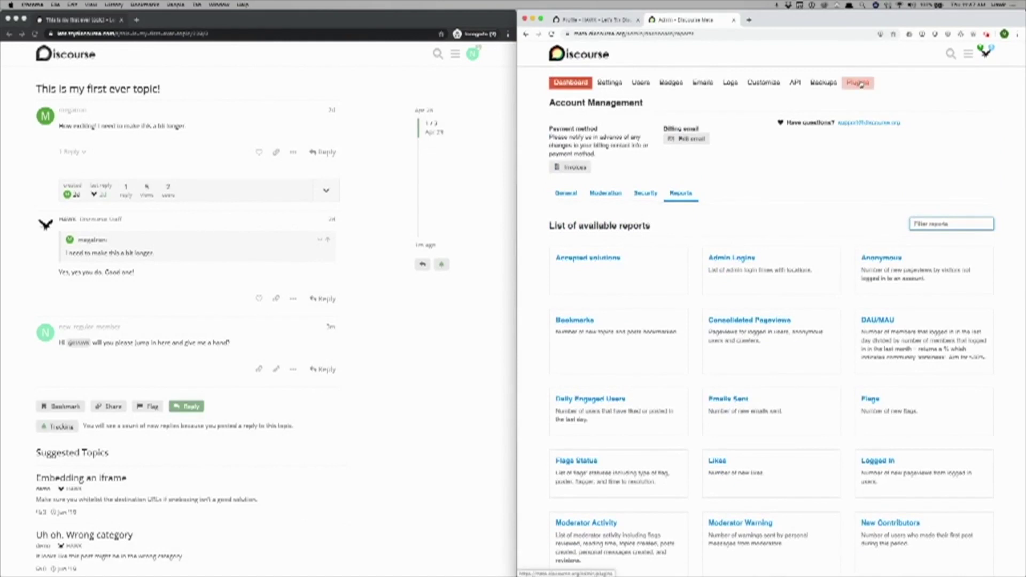
Open the Data Explorer plugin and open its "Count keyword use" query for editing
click(860, 83)
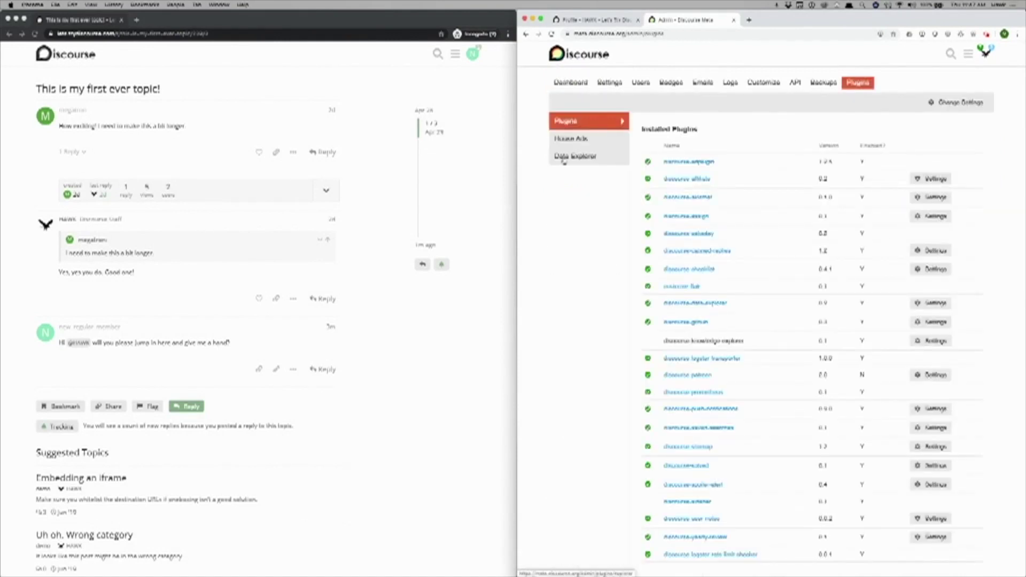
click(564, 157)
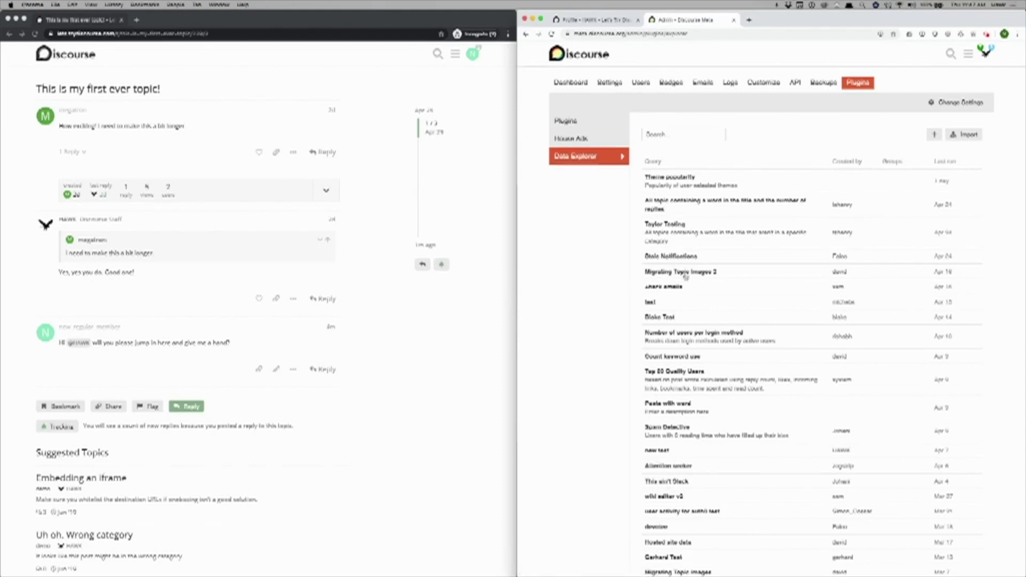
click(687, 356)
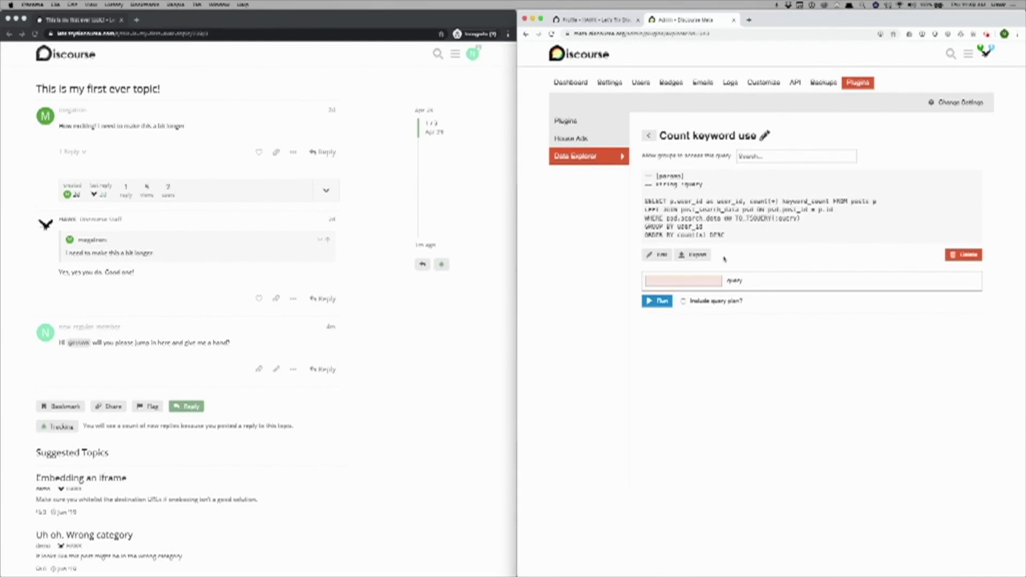
click(657, 255)
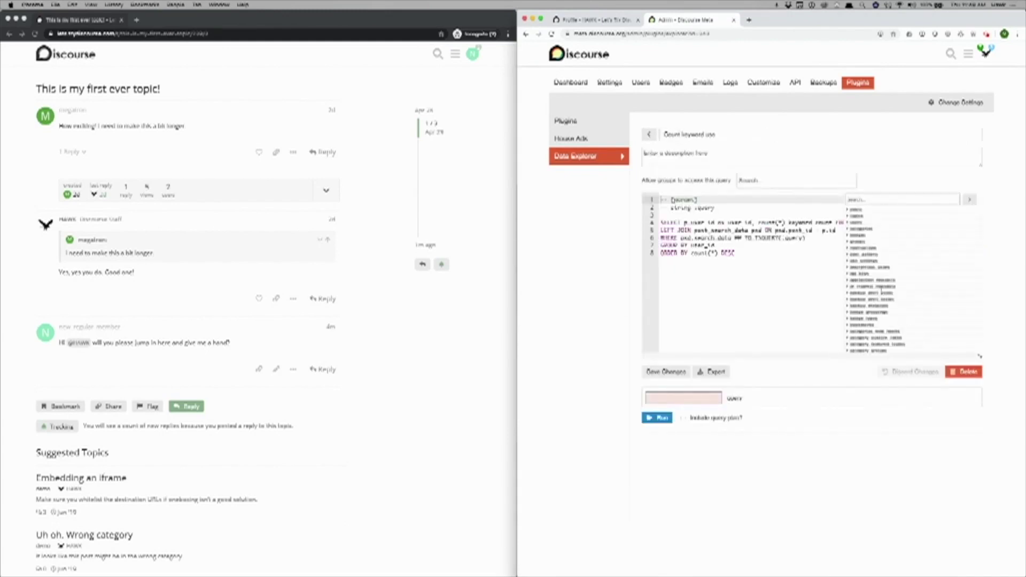